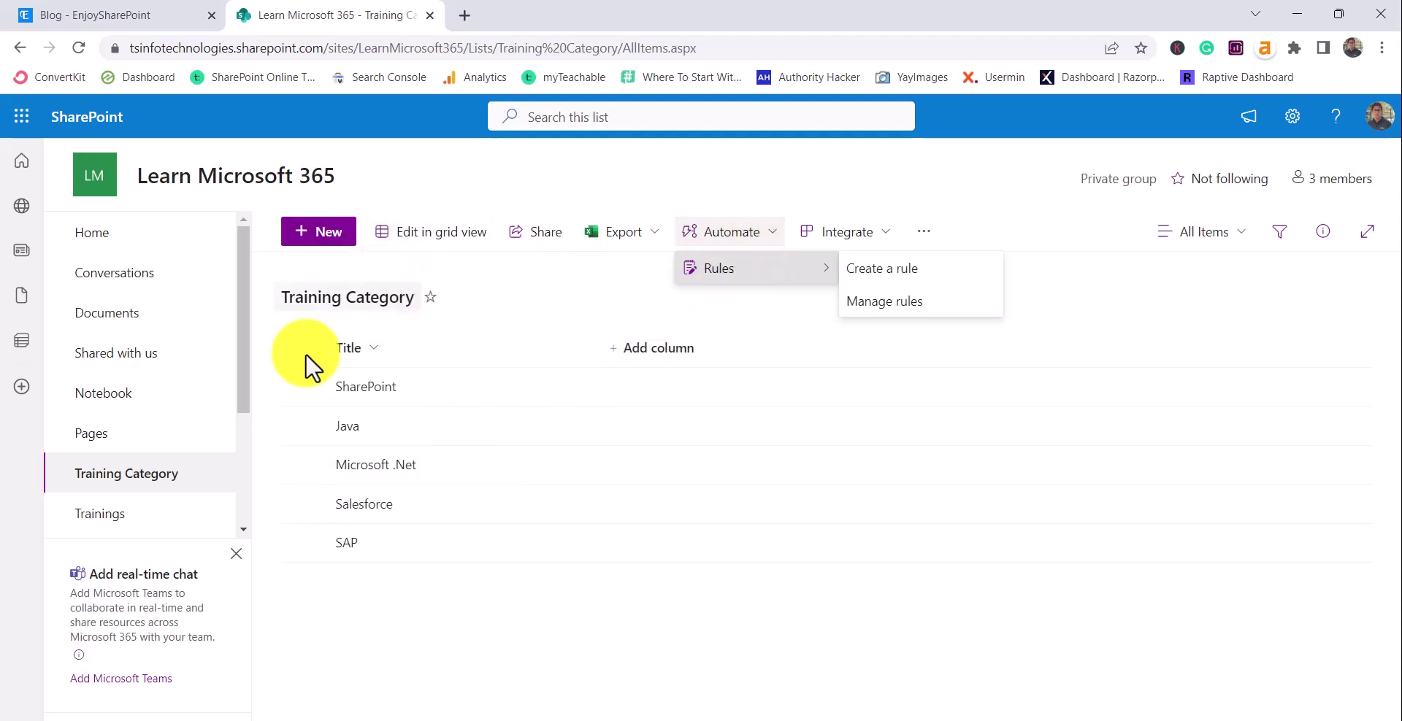
Reopen the Training Category list from the site navigation
left_click(117, 487)
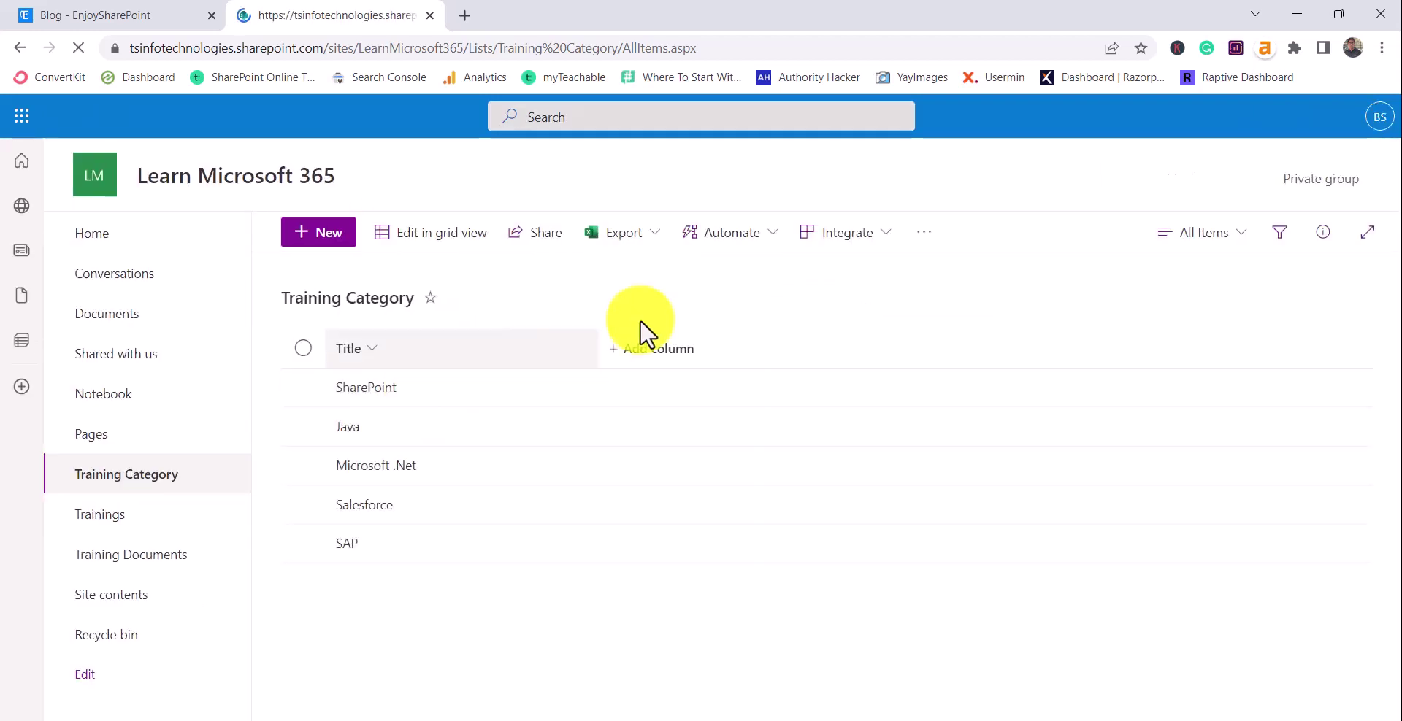
Start a new Training Category rule to view its four notification triggers, then close it
left_click(752, 248)
mouse_move(752, 278)
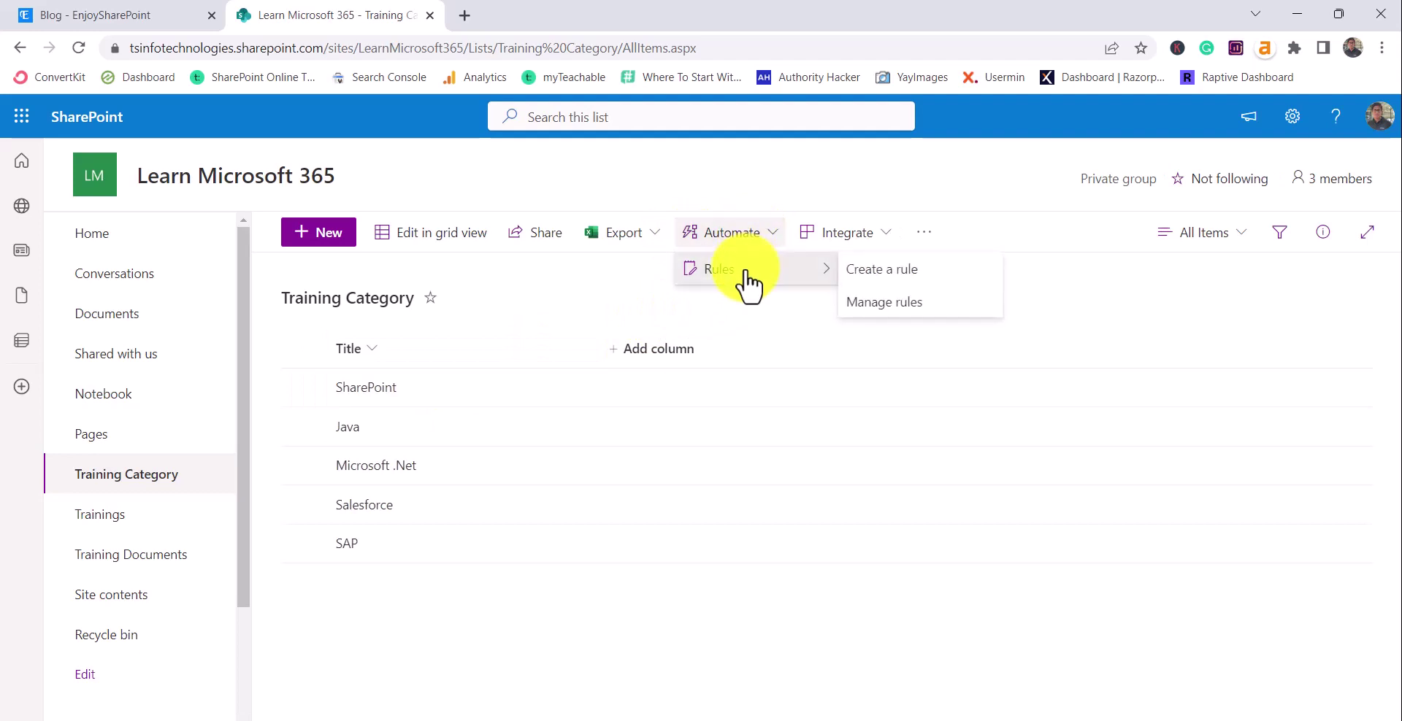
left_click(884, 271)
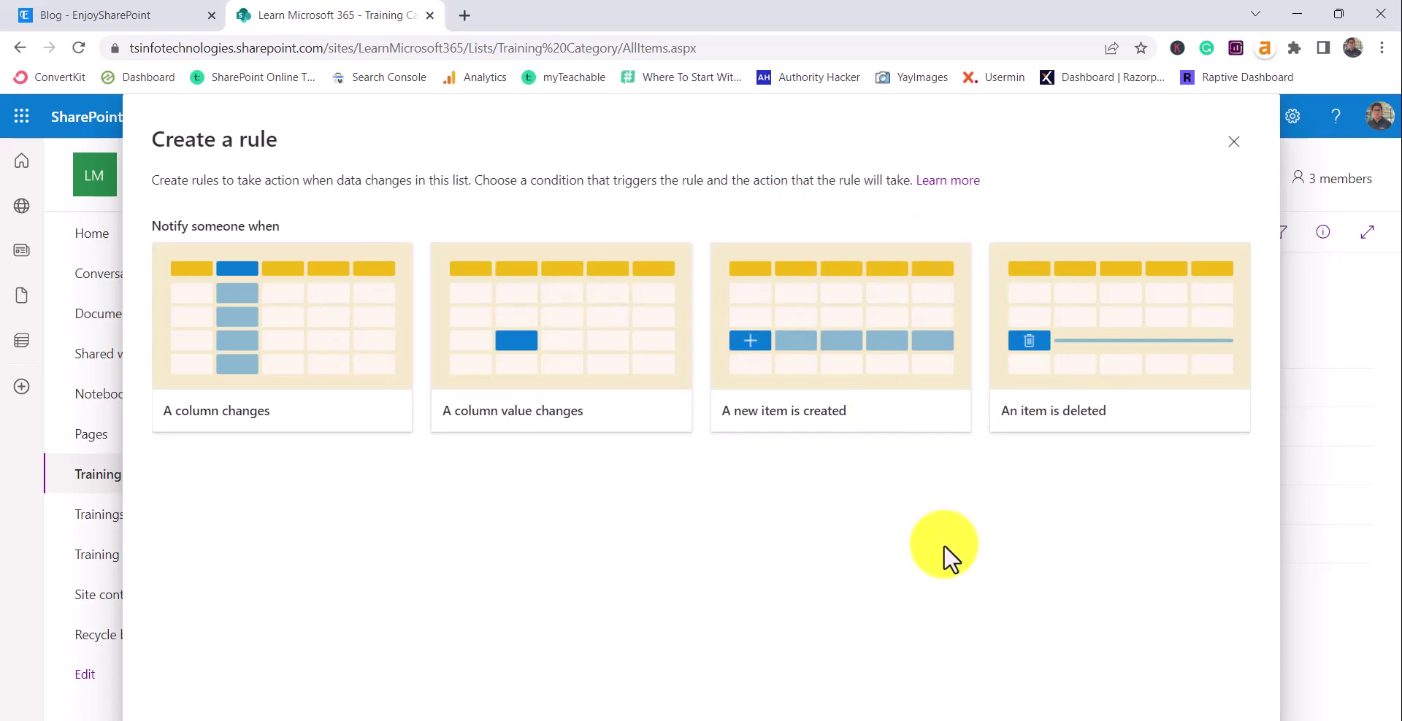
left_click(1233, 142)
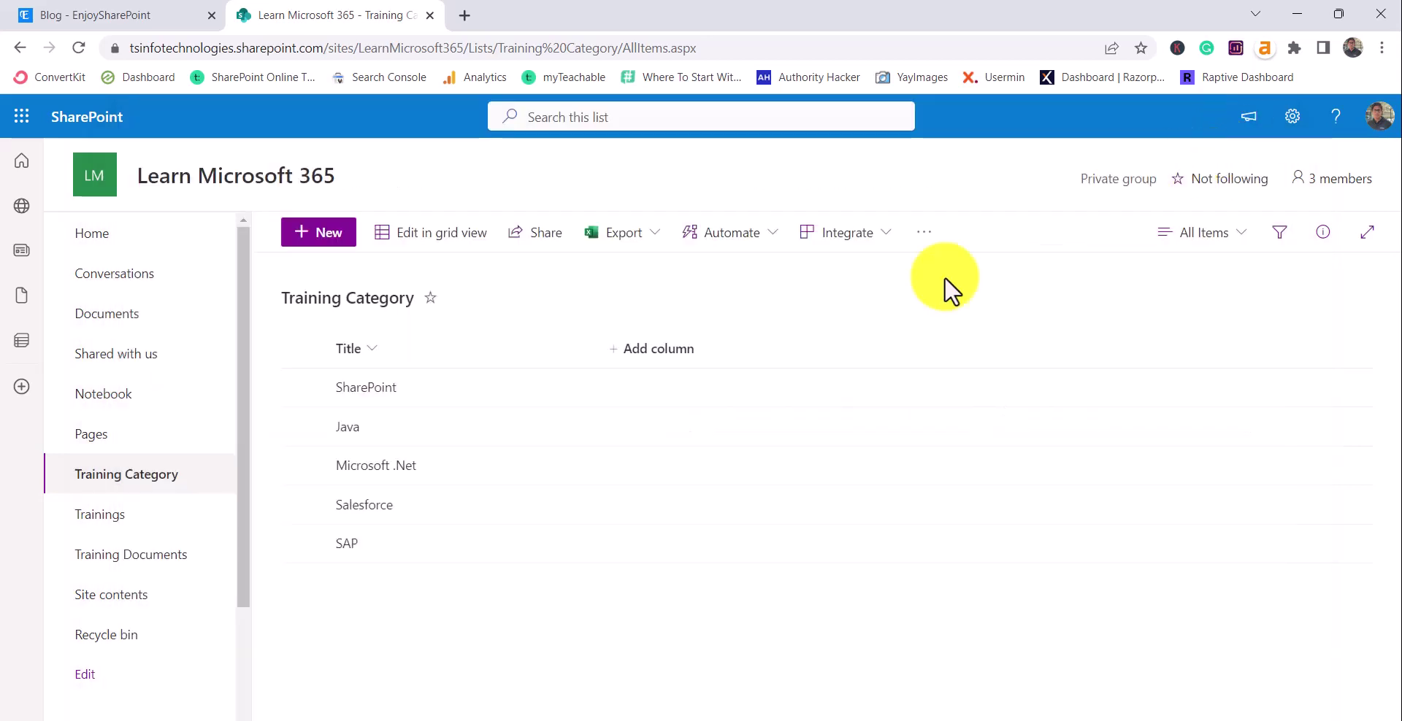
In the Documents library, start a new rule to view its file-added and file-deleted triggers
left_click(144, 316)
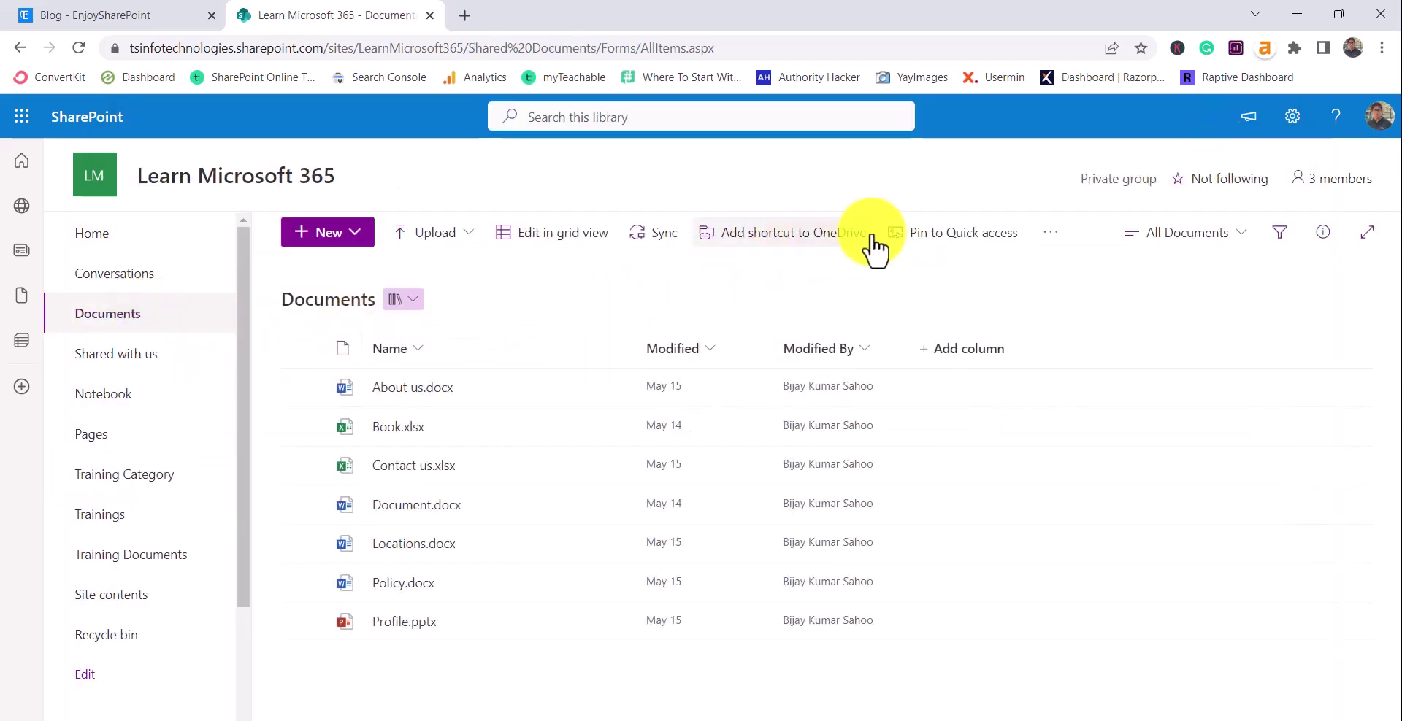
left_click(1050, 241)
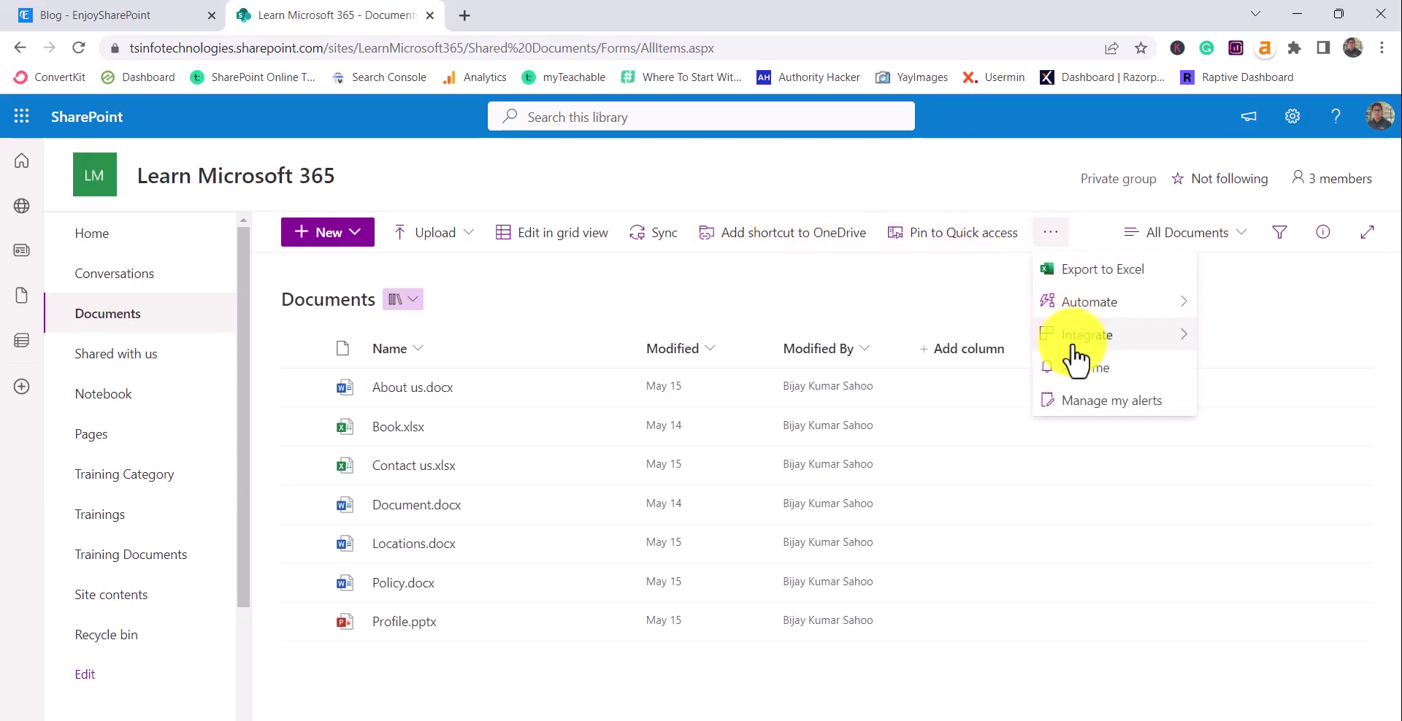
mouse_move(1096, 303)
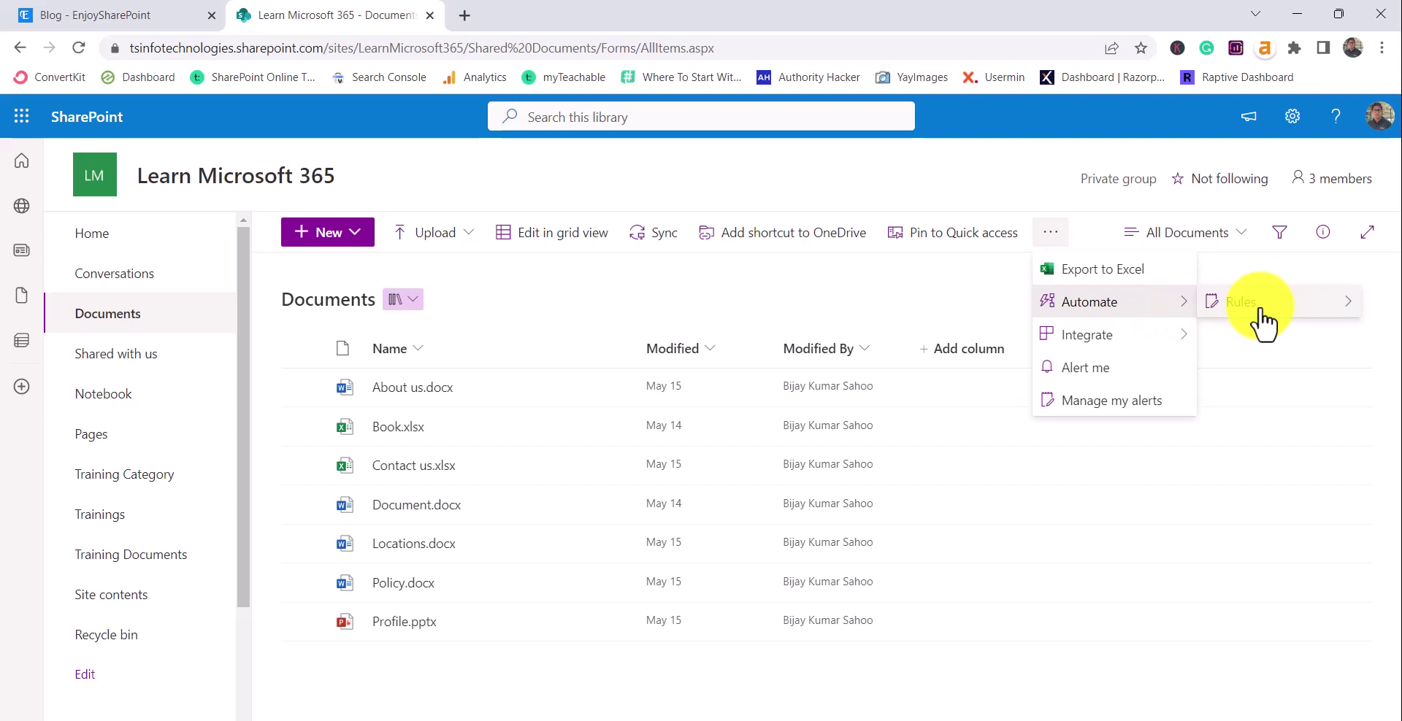
mouse_move(1261, 323)
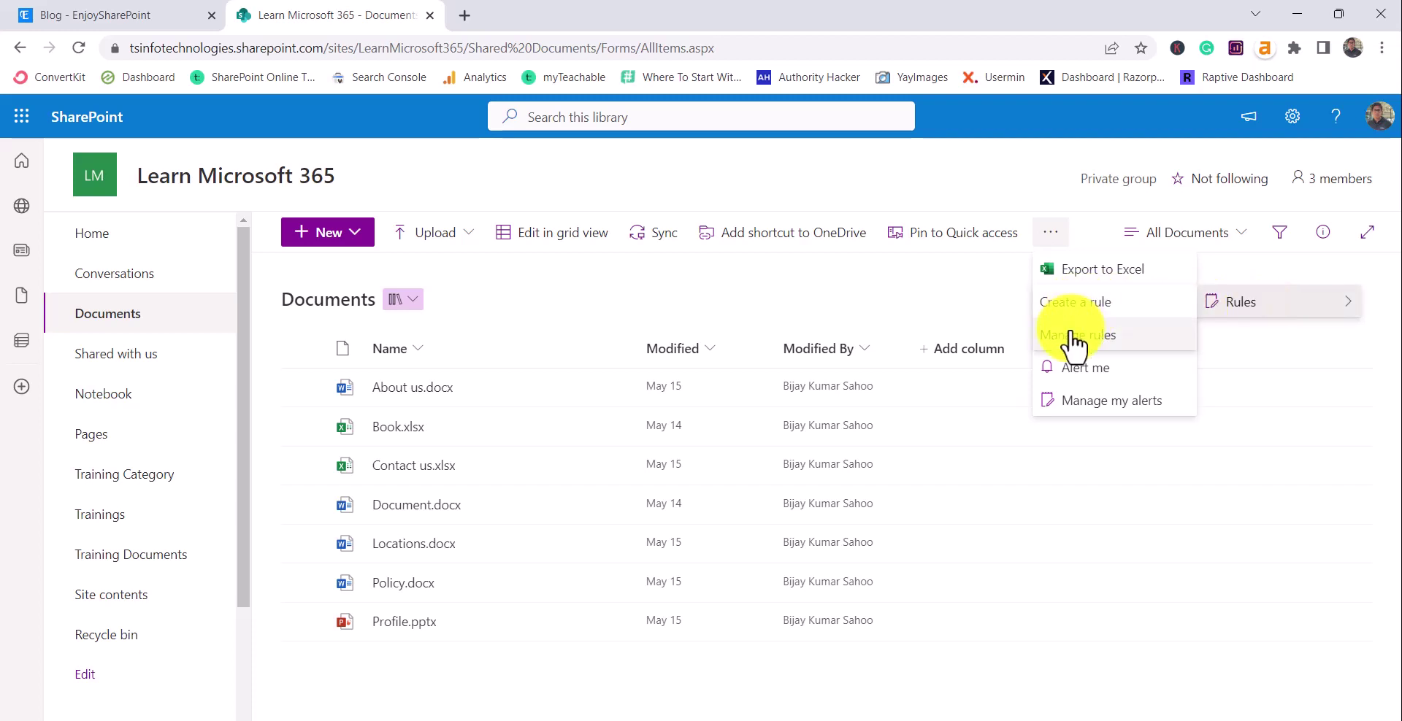
left_click(1075, 307)
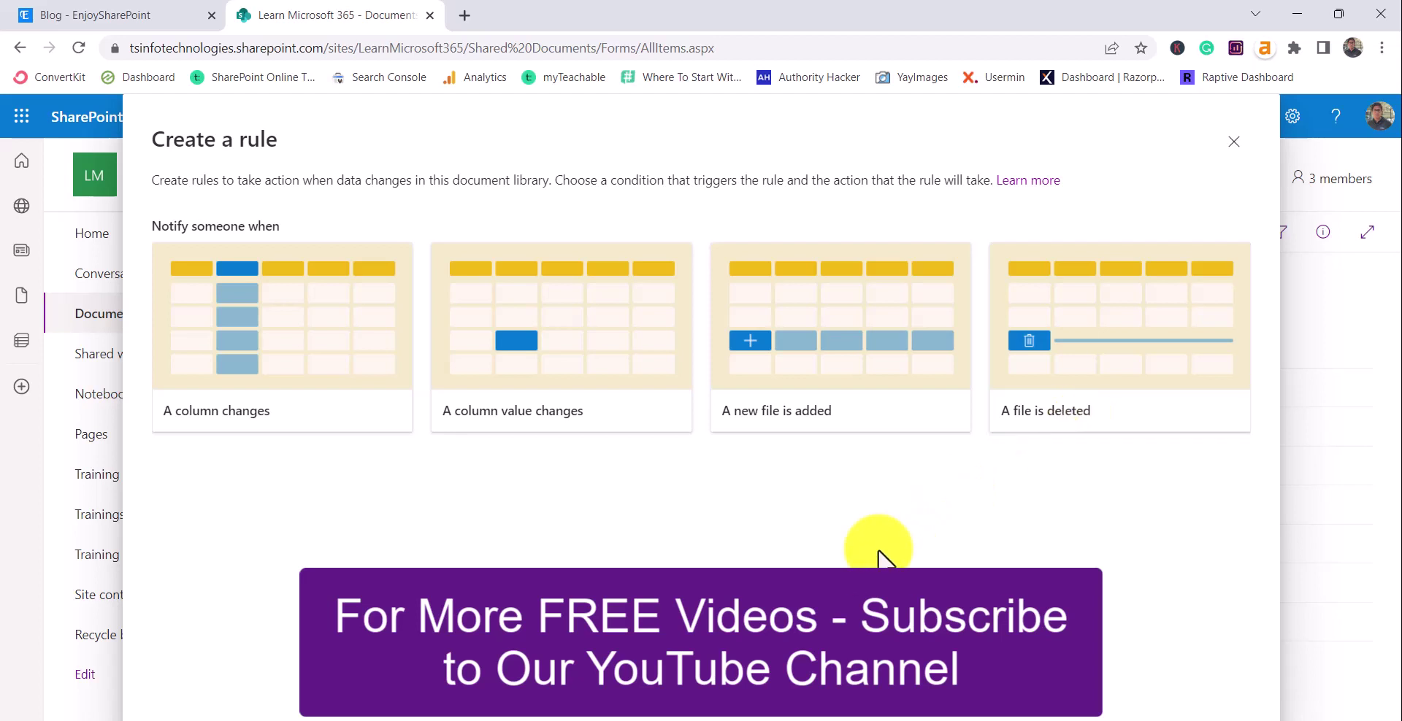
left_click(1233, 141)
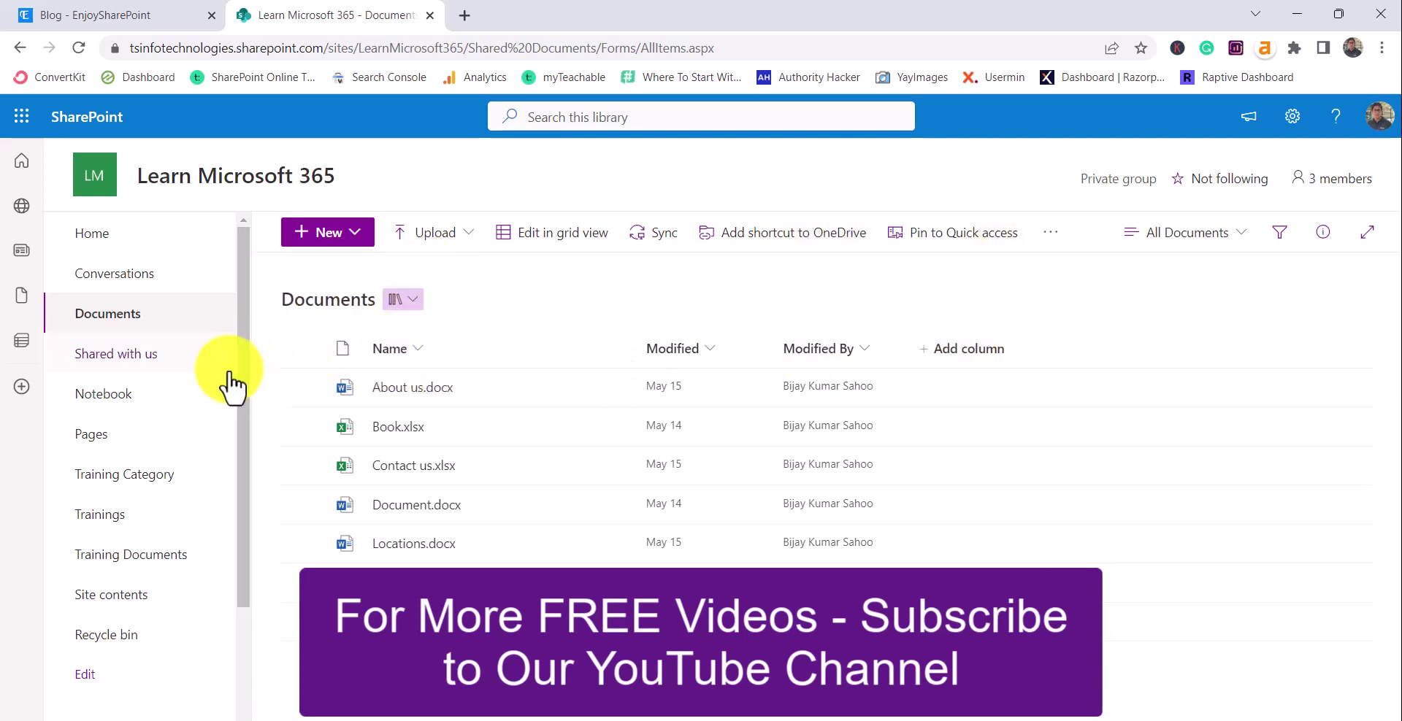
Start a Training Category rule triggered when a new item is created
left_click(150, 473)
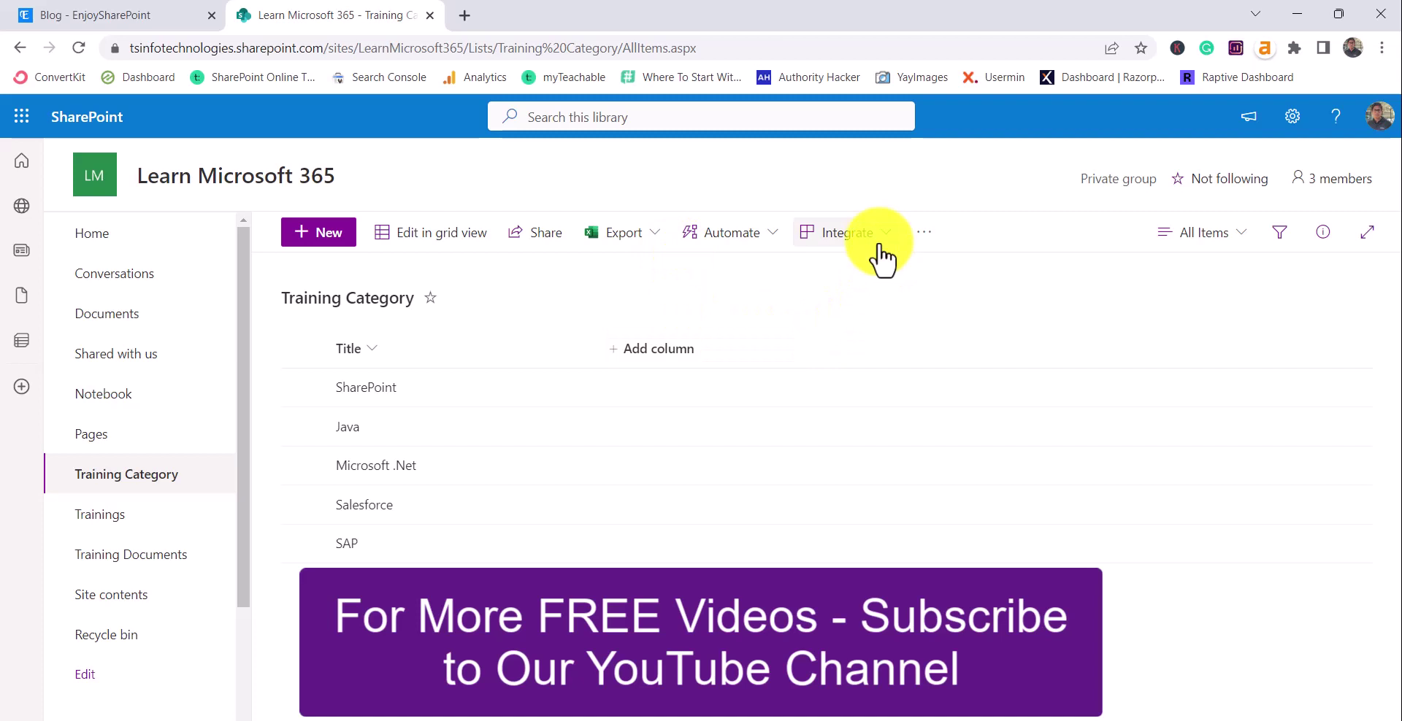
left_click(762, 242)
mouse_move(758, 274)
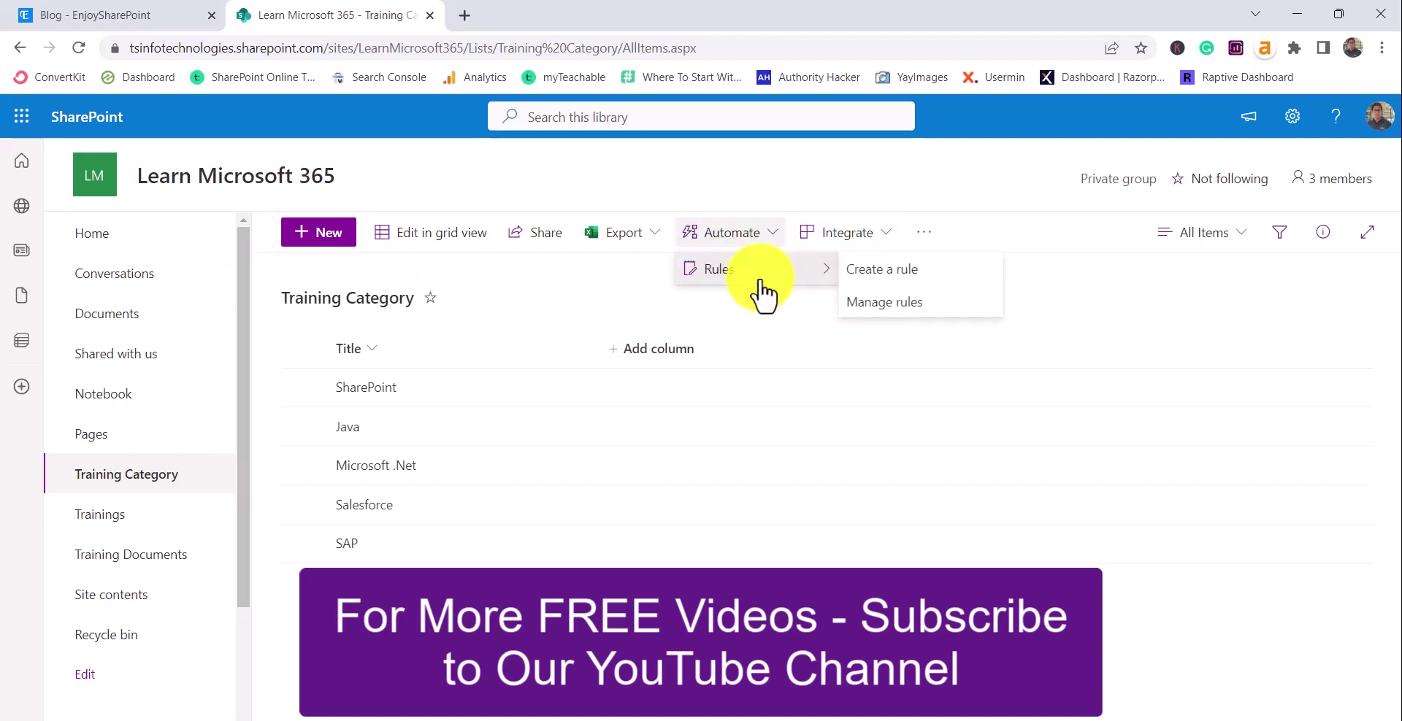
left_click(875, 270)
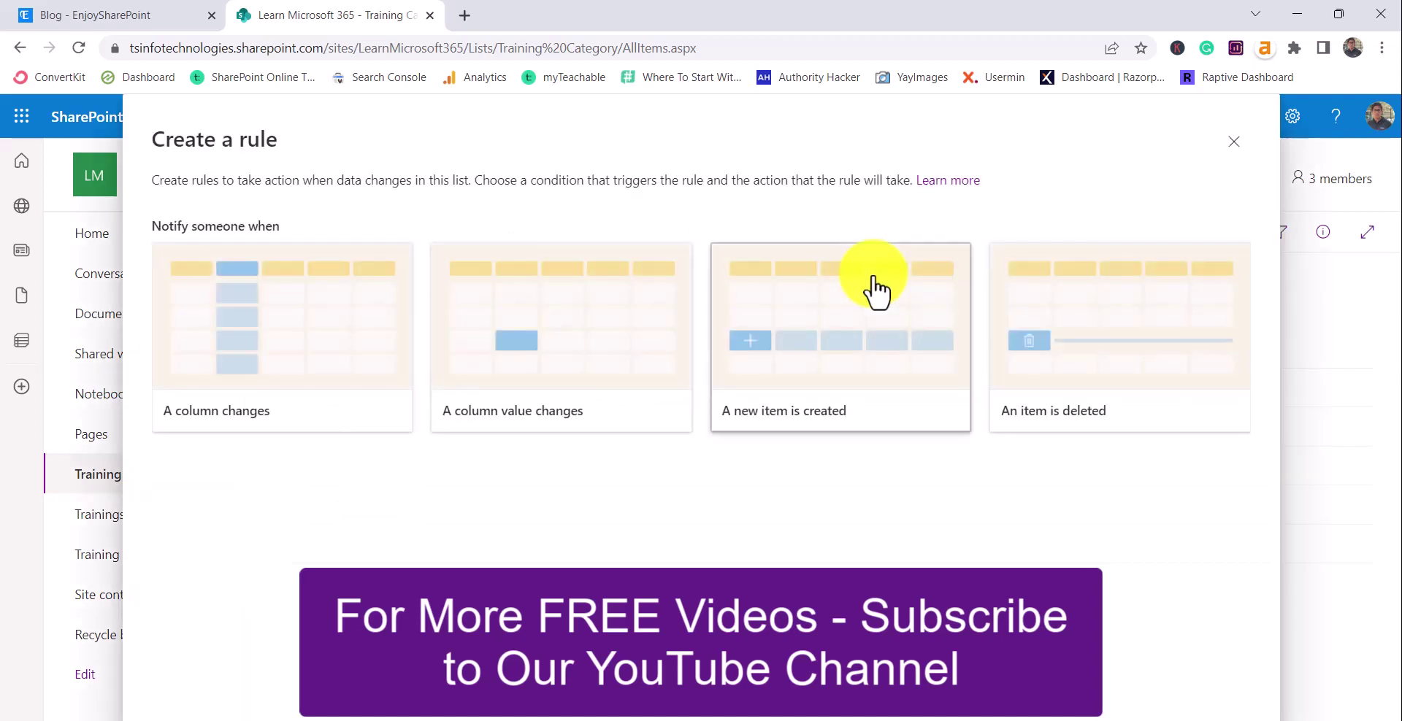
left_click(821, 351)
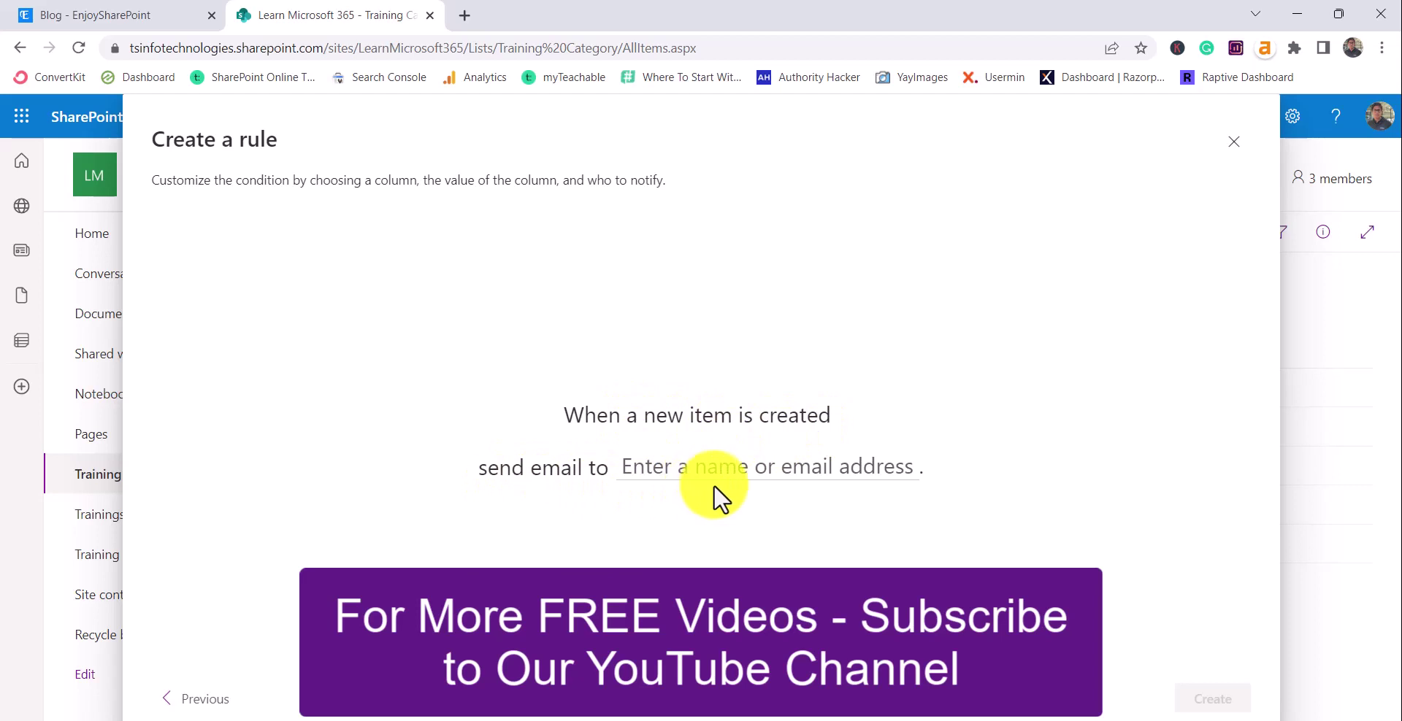
Set the rule to send email to 'Me' on new items and save it
left_click(845, 479)
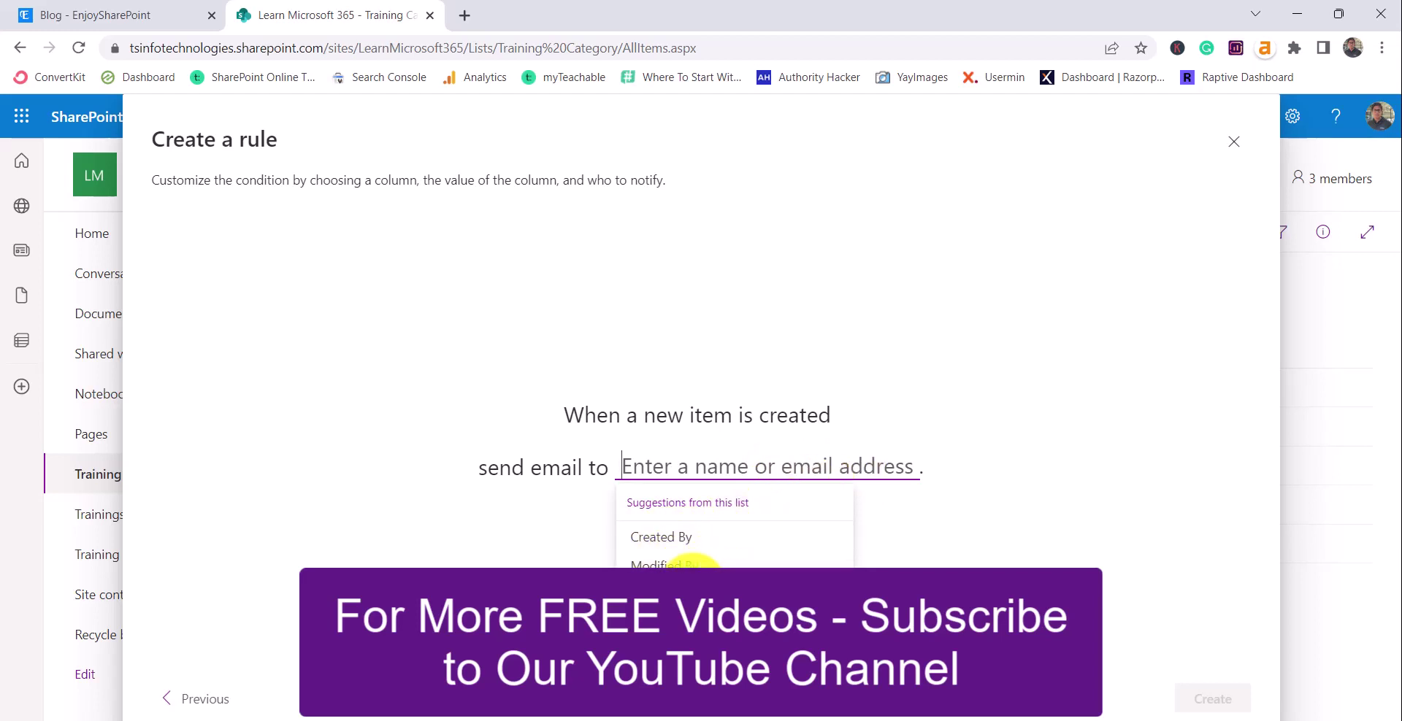
left_click(722, 537)
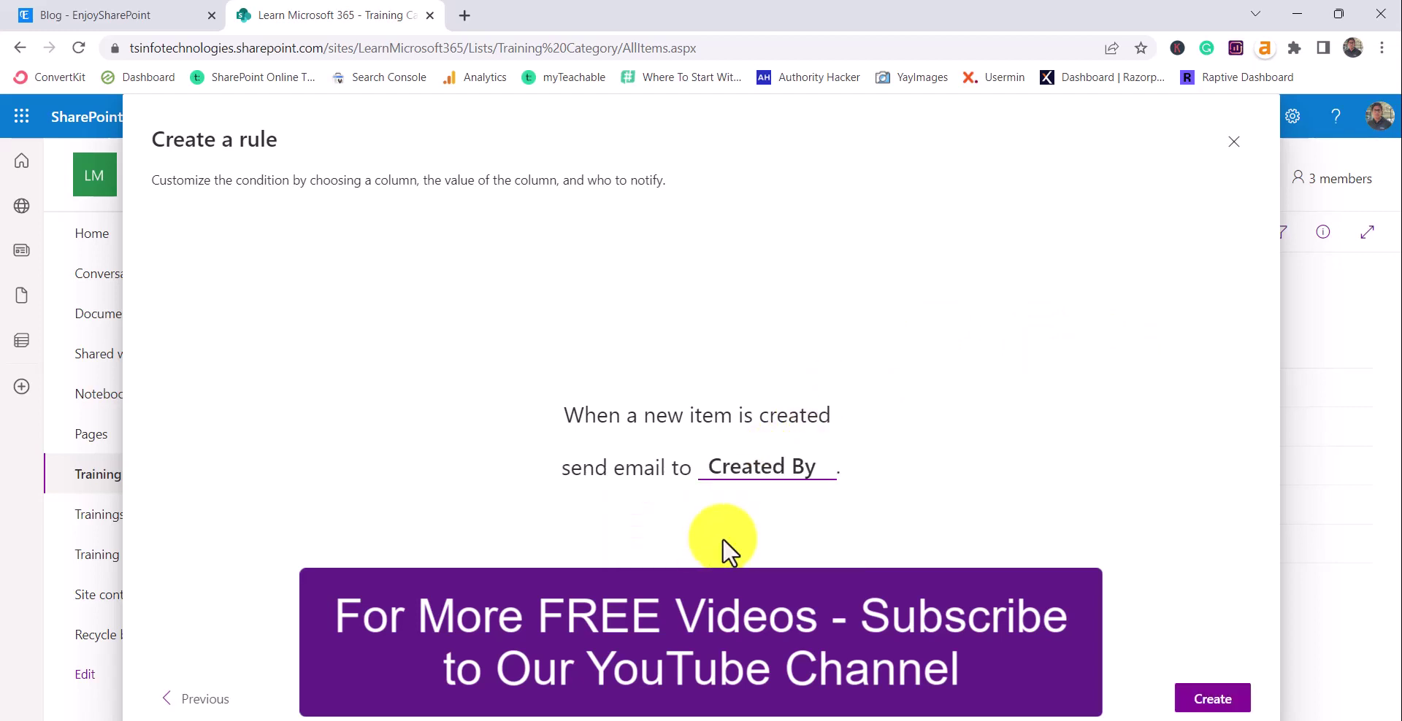
left_click(812, 471)
left_click(706, 581)
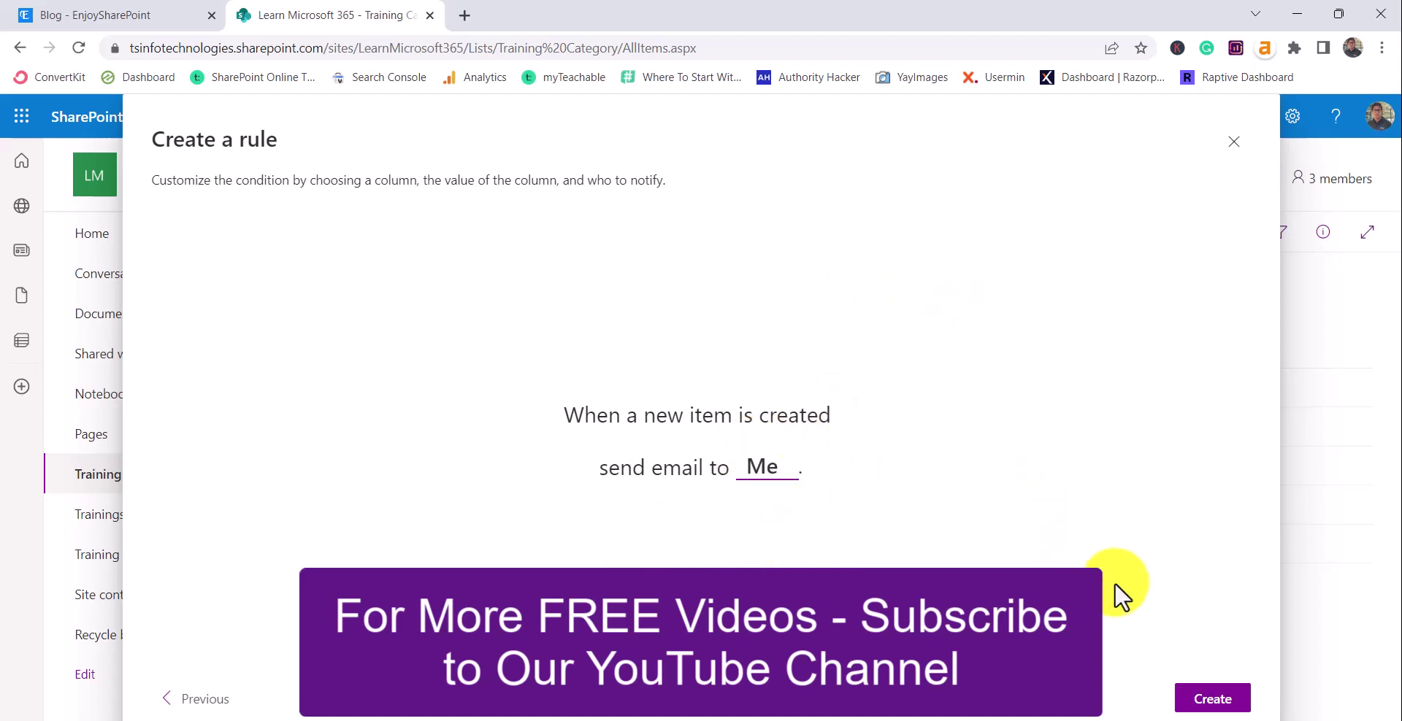
left_click(1203, 700)
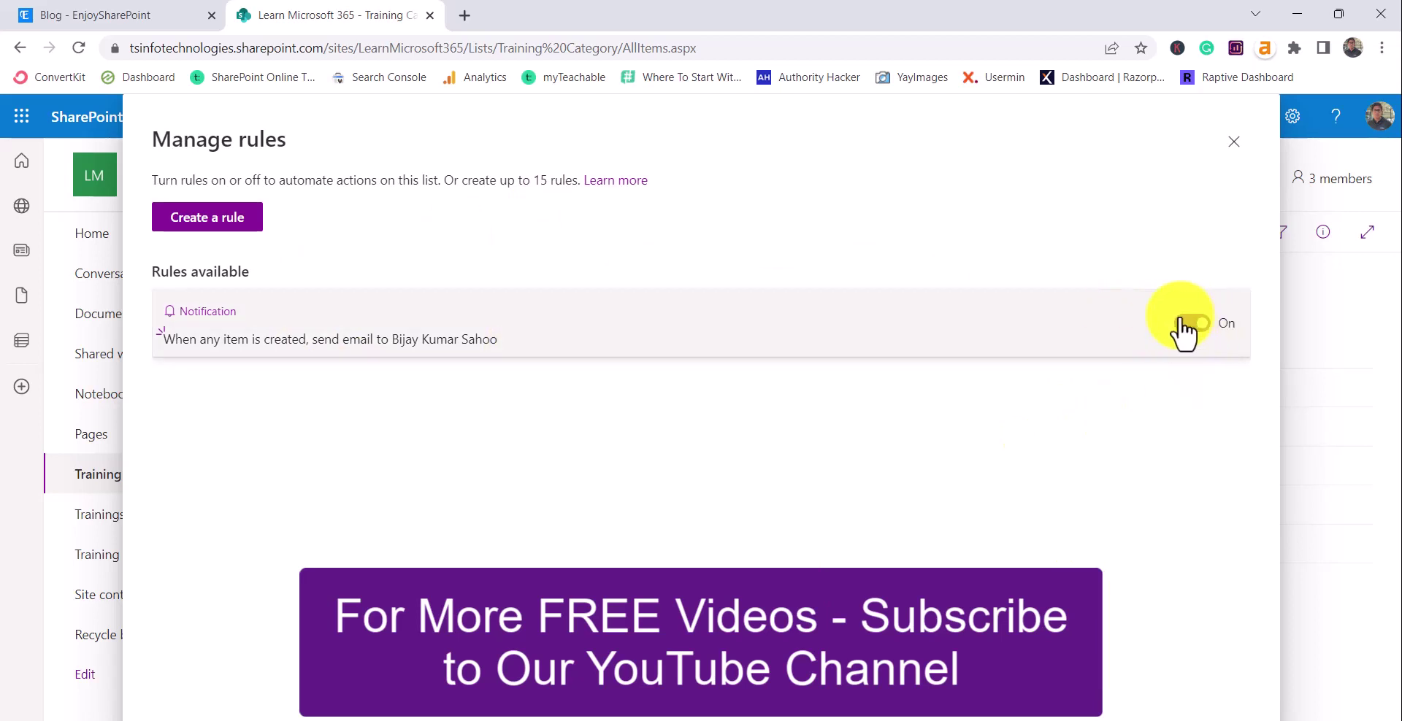
left_click(1234, 142)
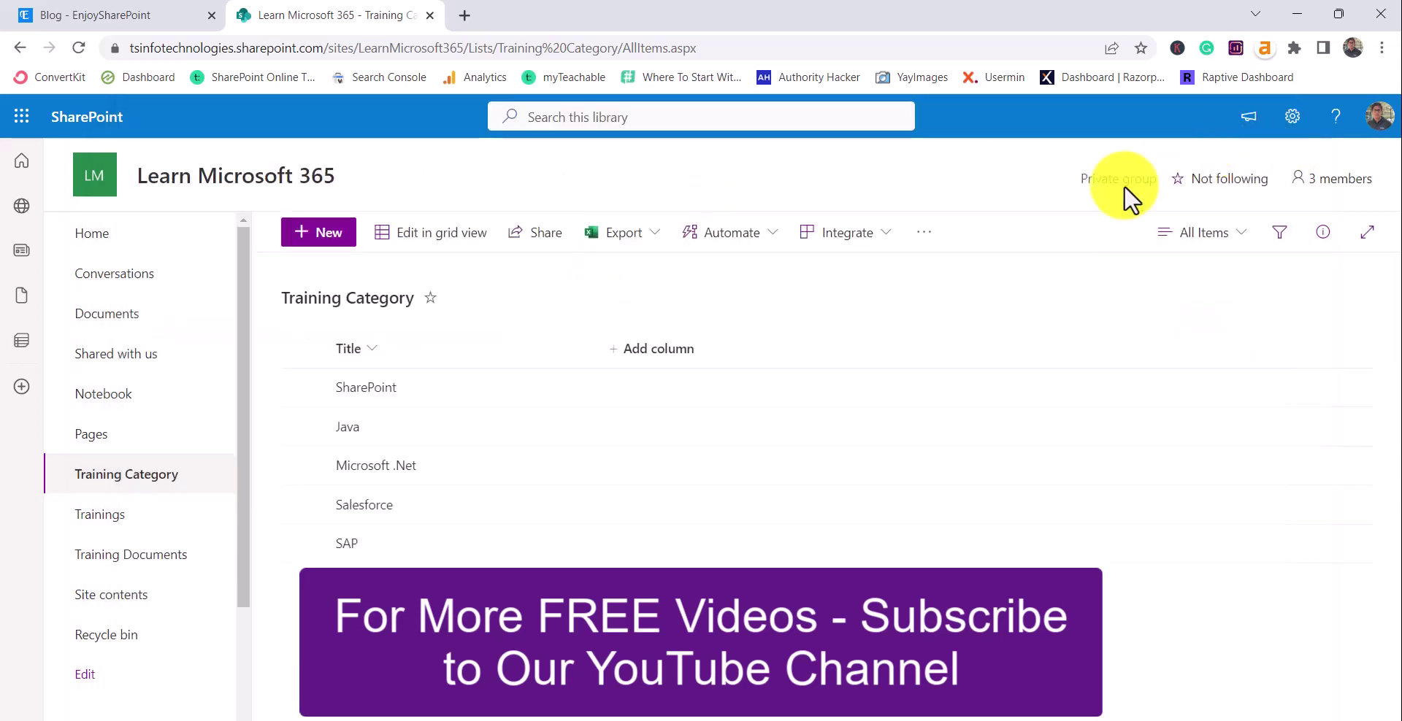
Add a 'Big Data' item to Training Category and open Outlook in a new tab
left_click(332, 239)
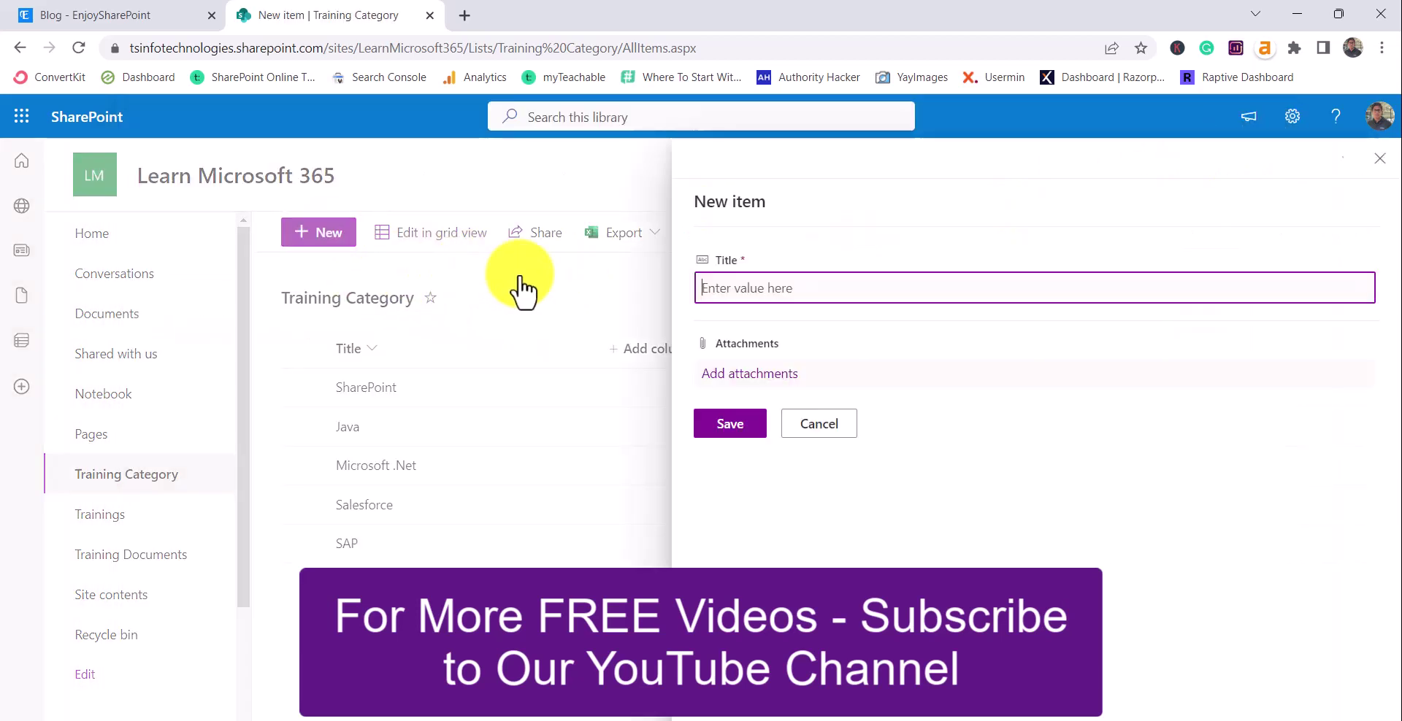
left_click(753, 286)
type("Bi")
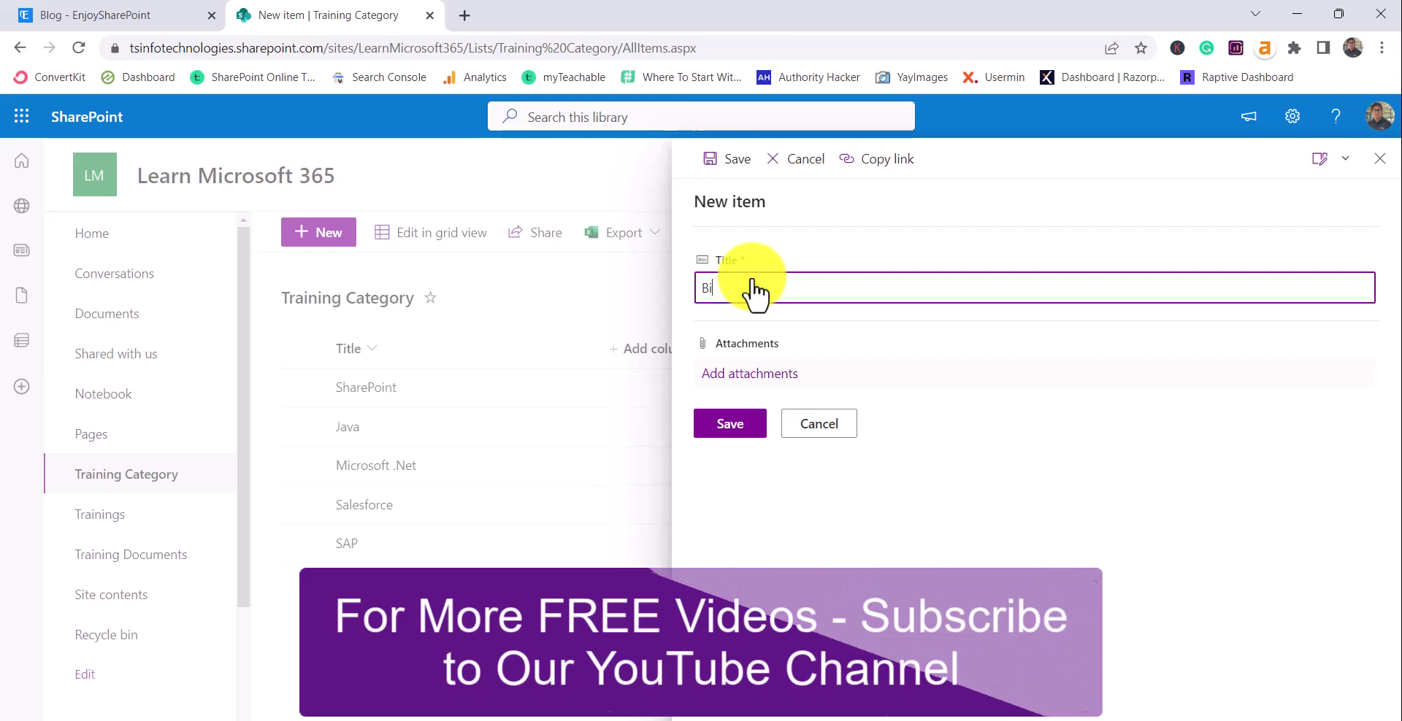
type("g Data")
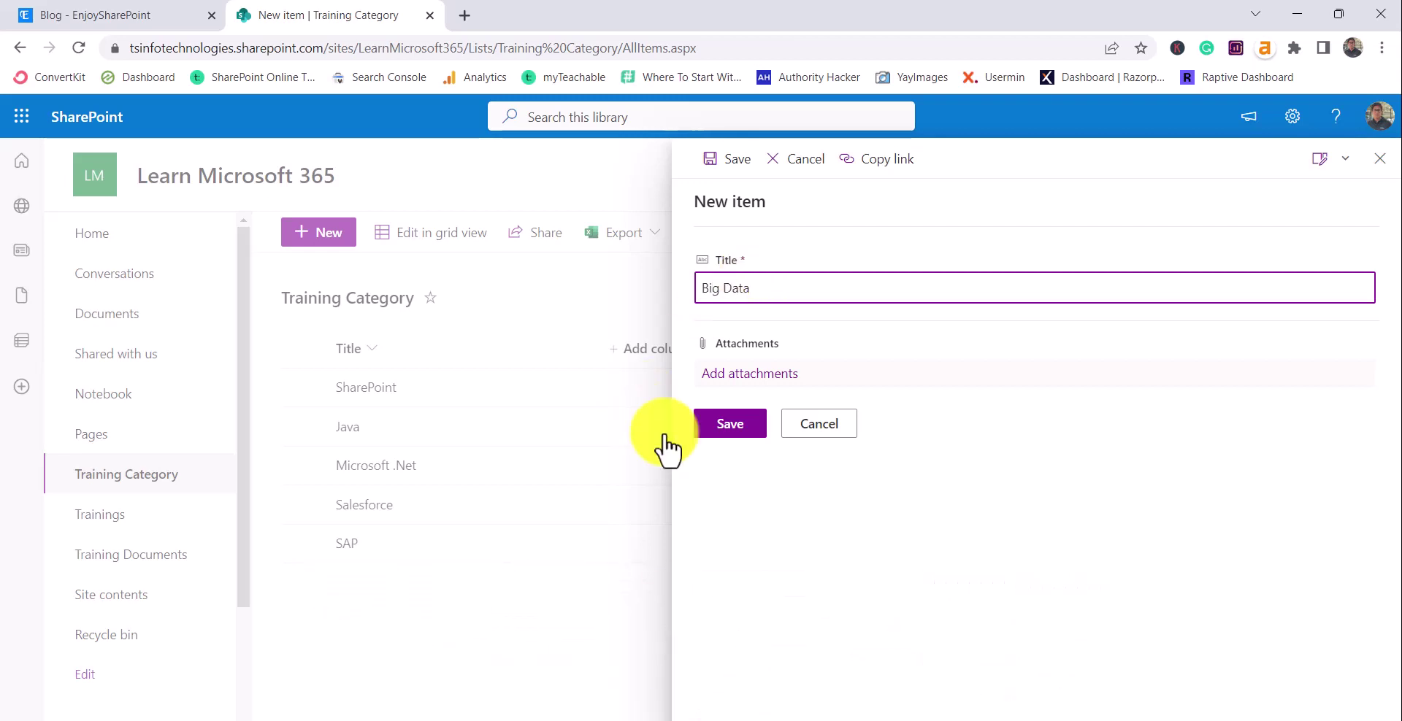
left_click(711, 428)
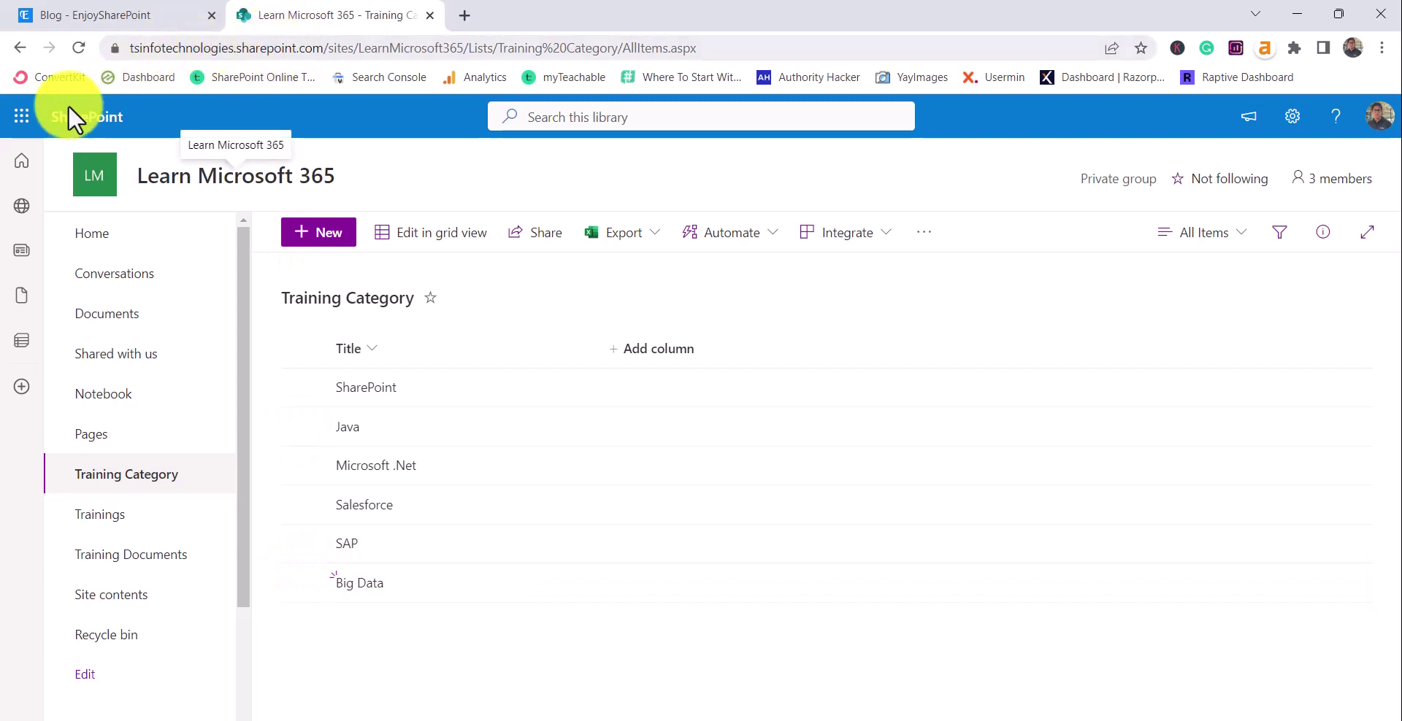
left_click(18, 118)
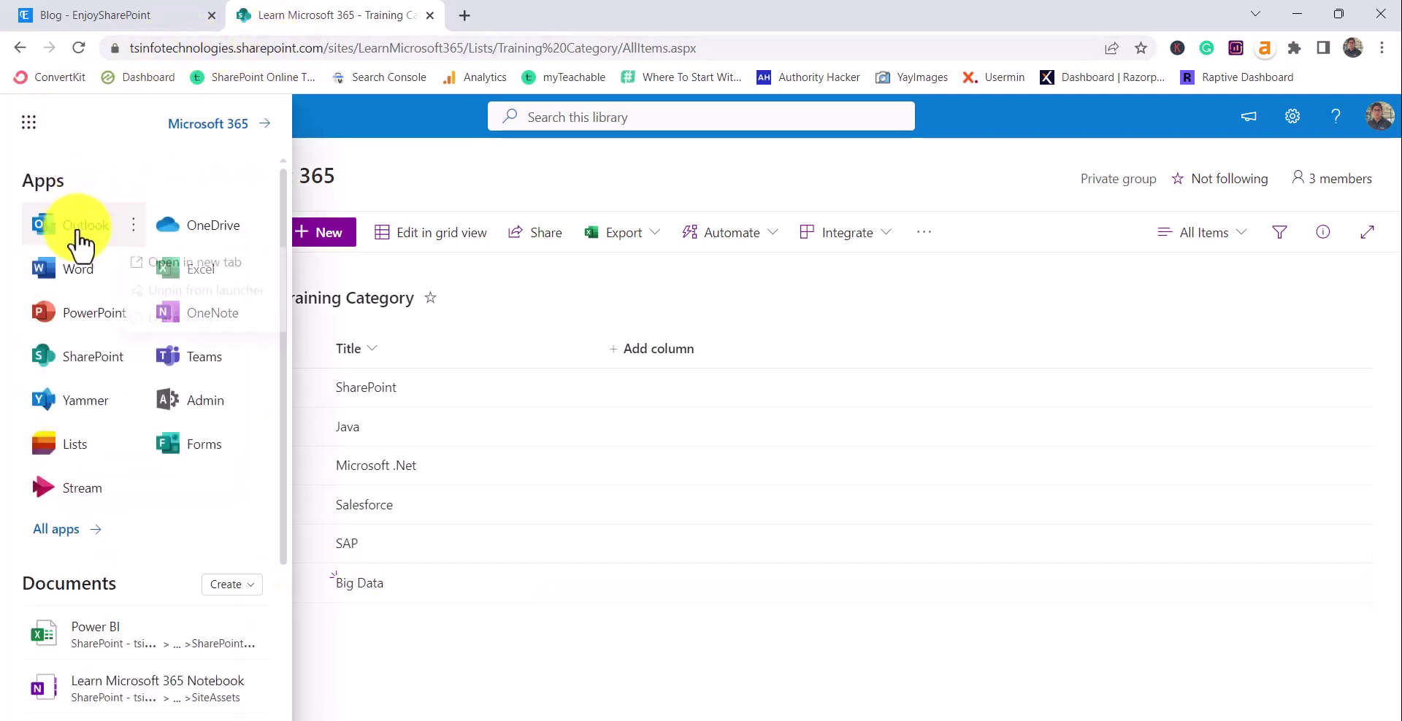
left_click(161, 261)
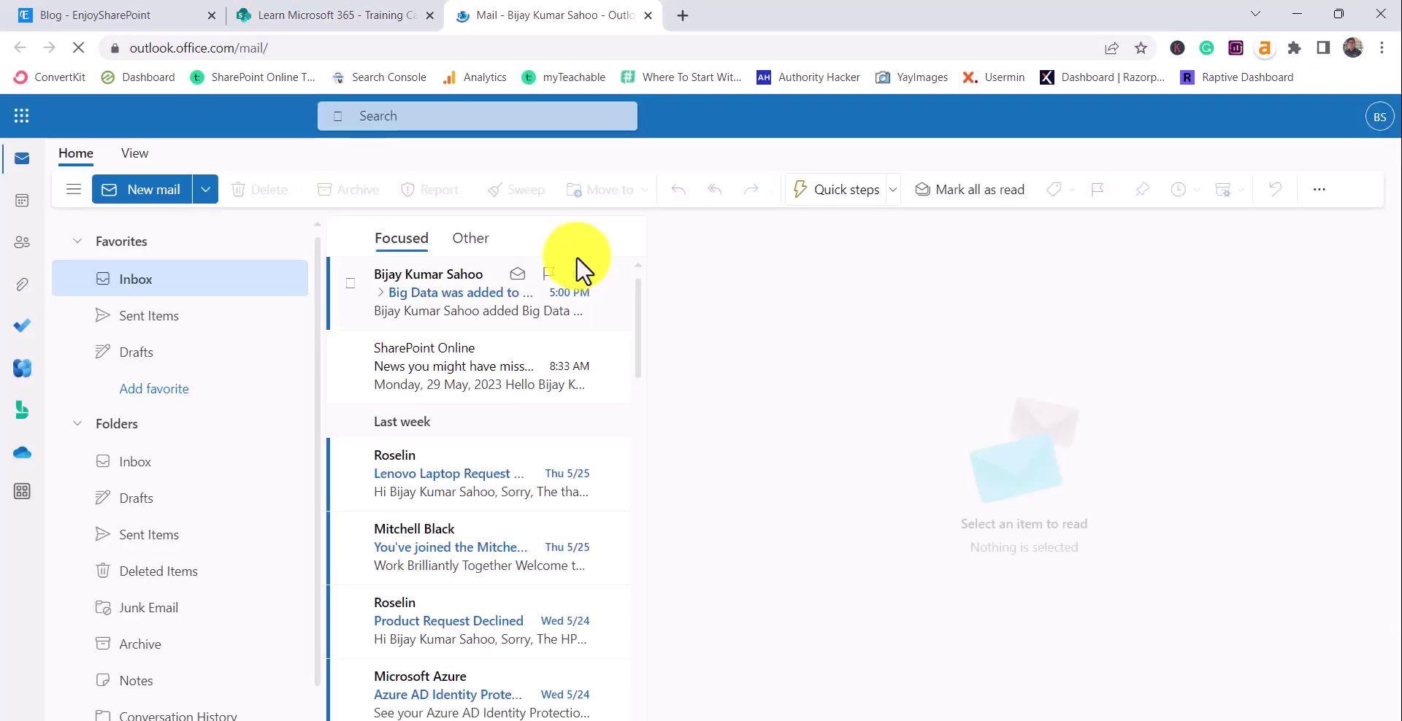
Read the 'Big Data was added' notification email, blocking the link prompt, then return to SharePoint
left_click(446, 302)
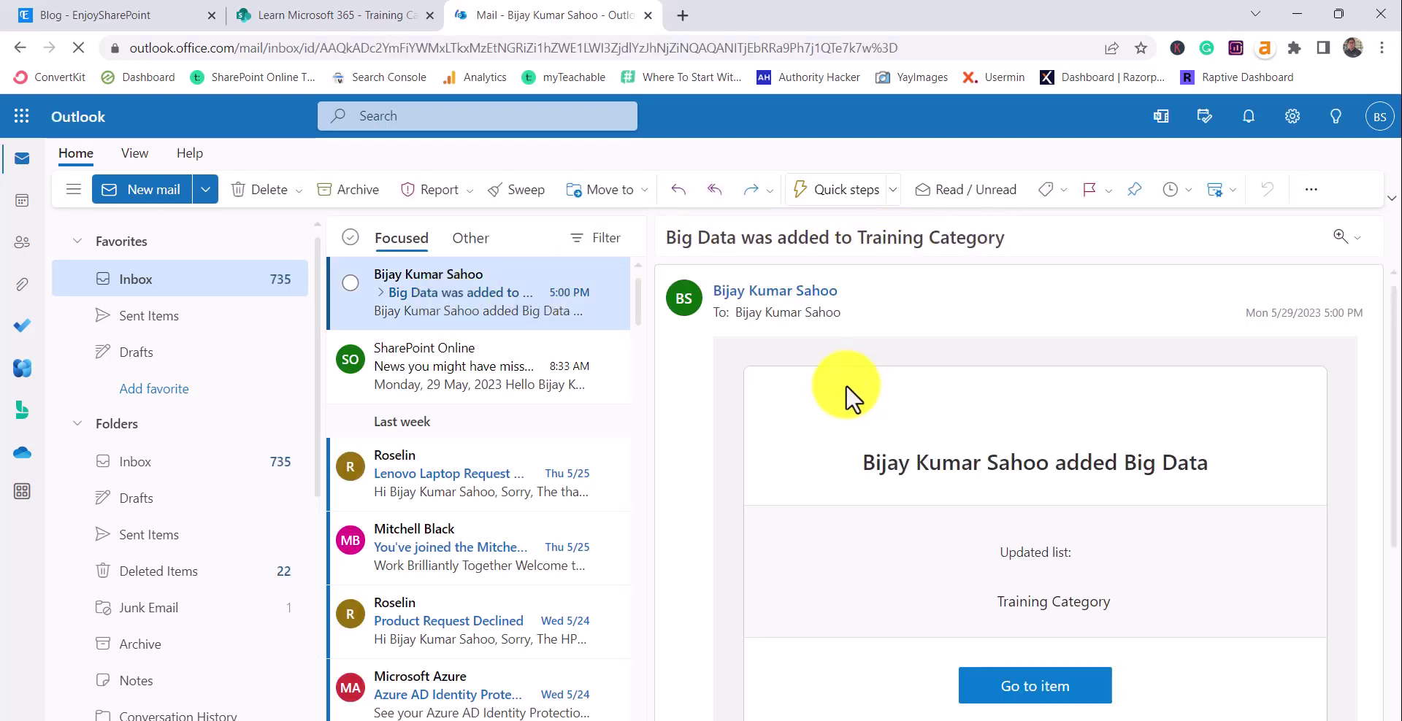
scroll(1036, 530, "down", 1)
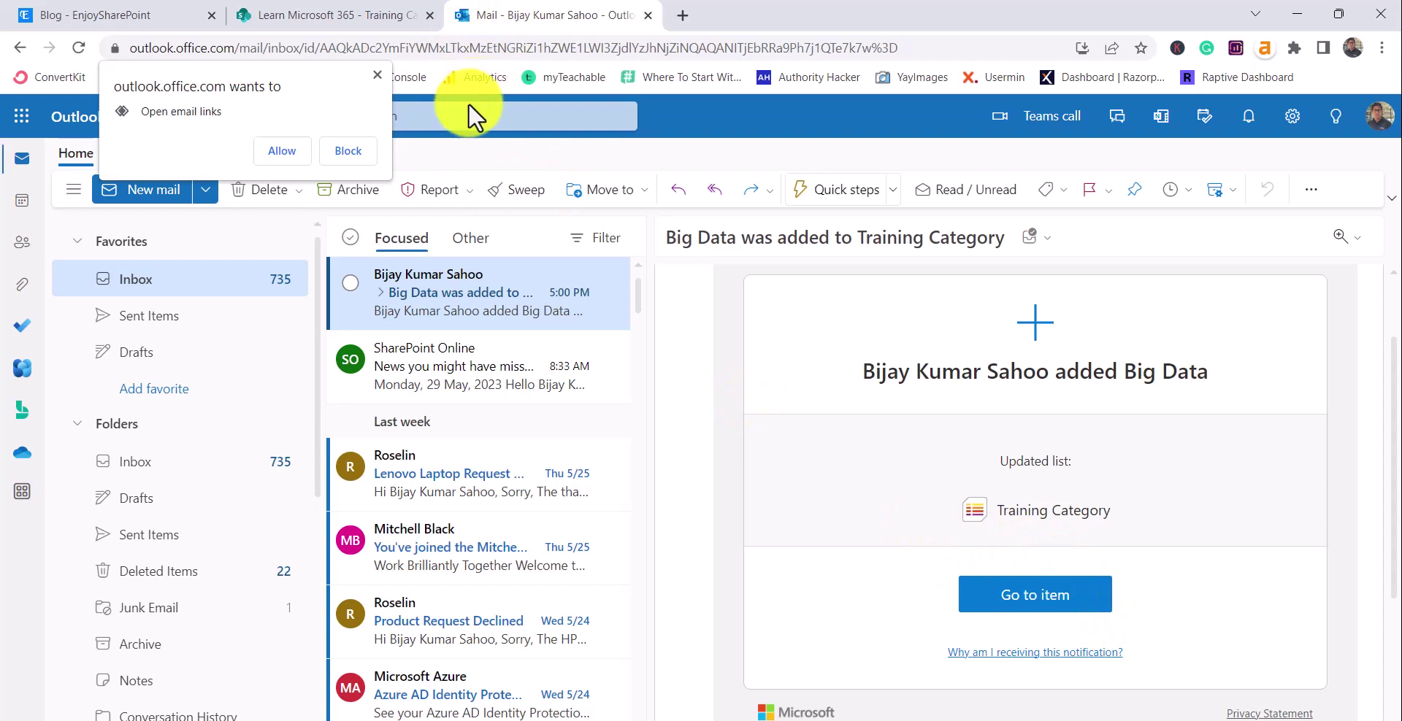
left_click(358, 151)
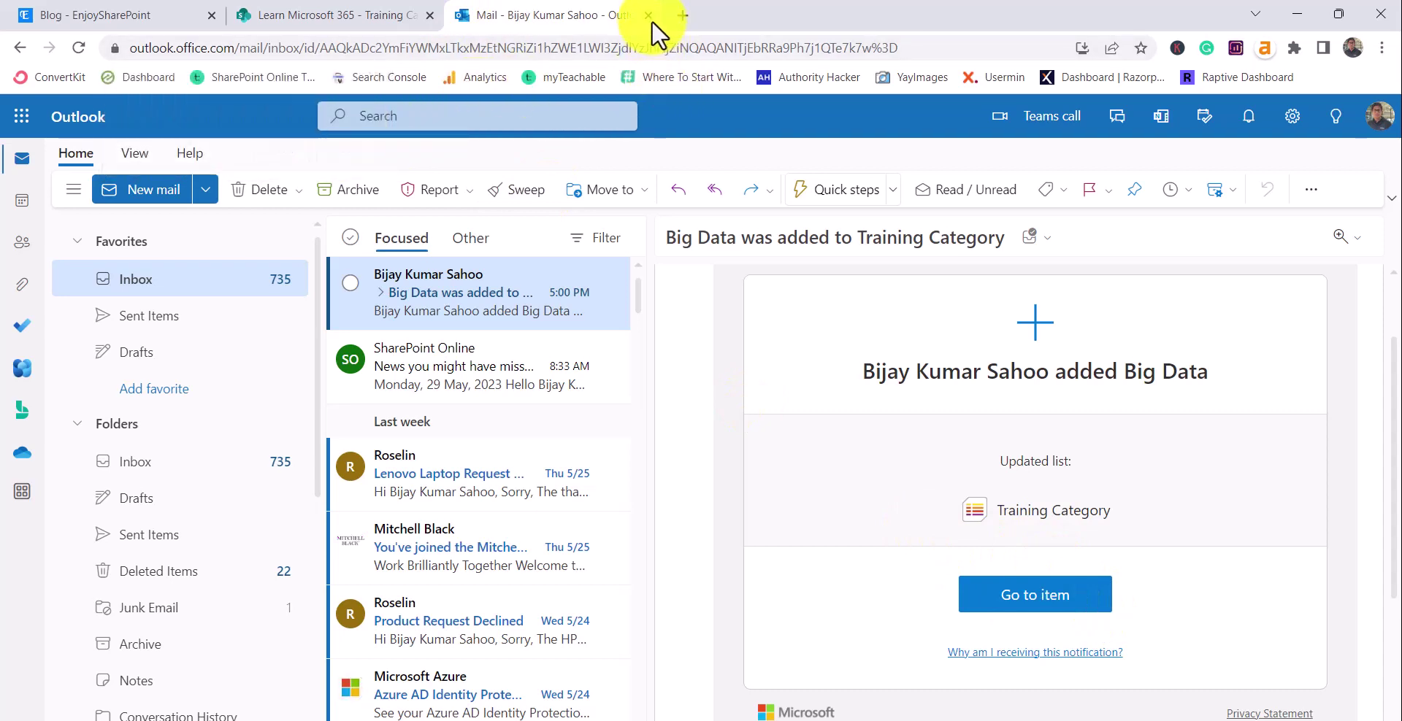
left_click(374, 14)
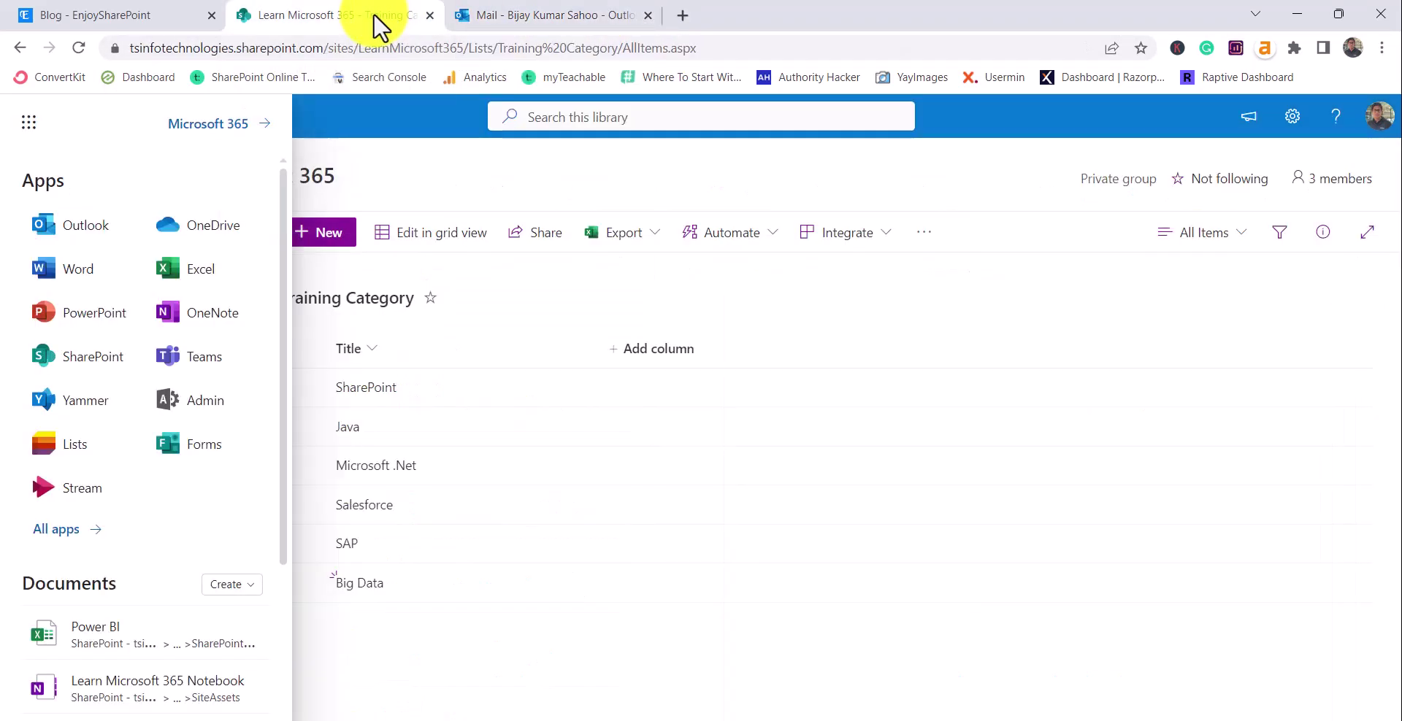
Switch to the second user's browser window and reload the Training Category list
left_click(580, 292)
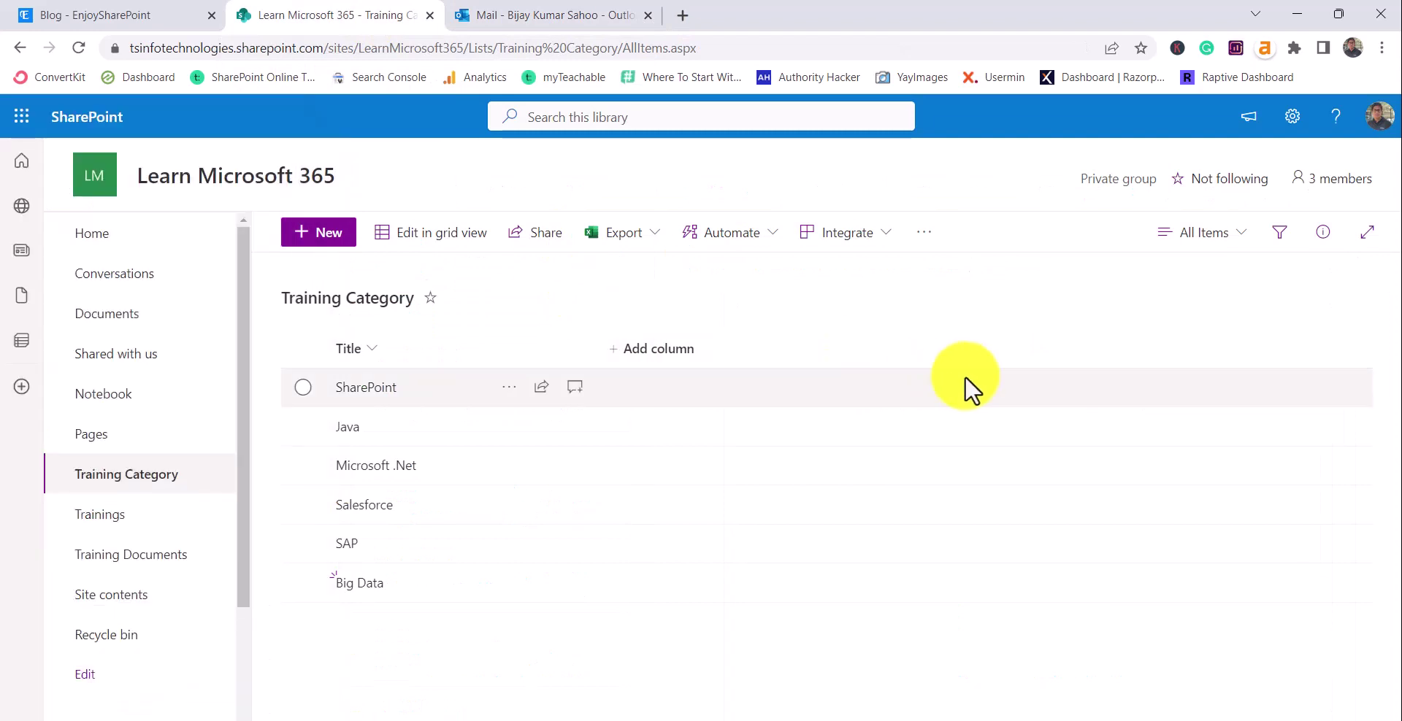
left_click(734, 720)
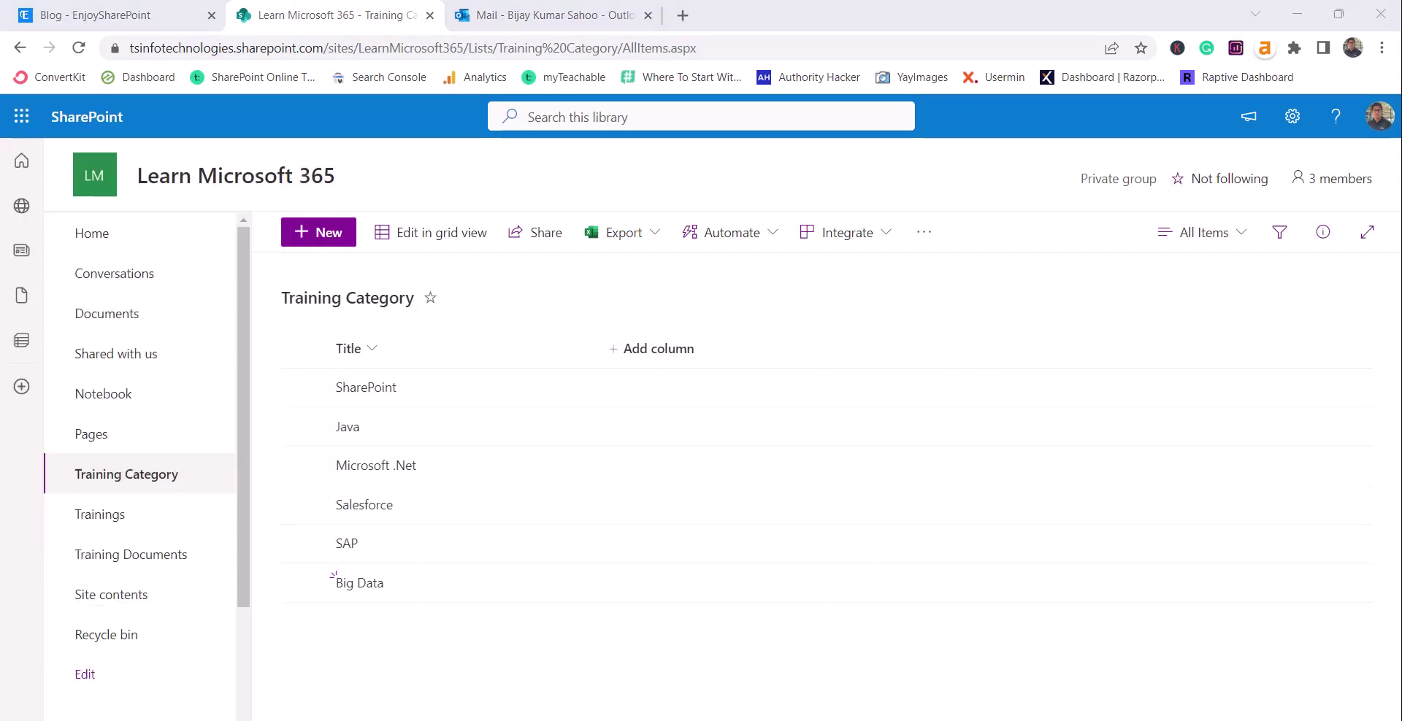
left_click(878, 686)
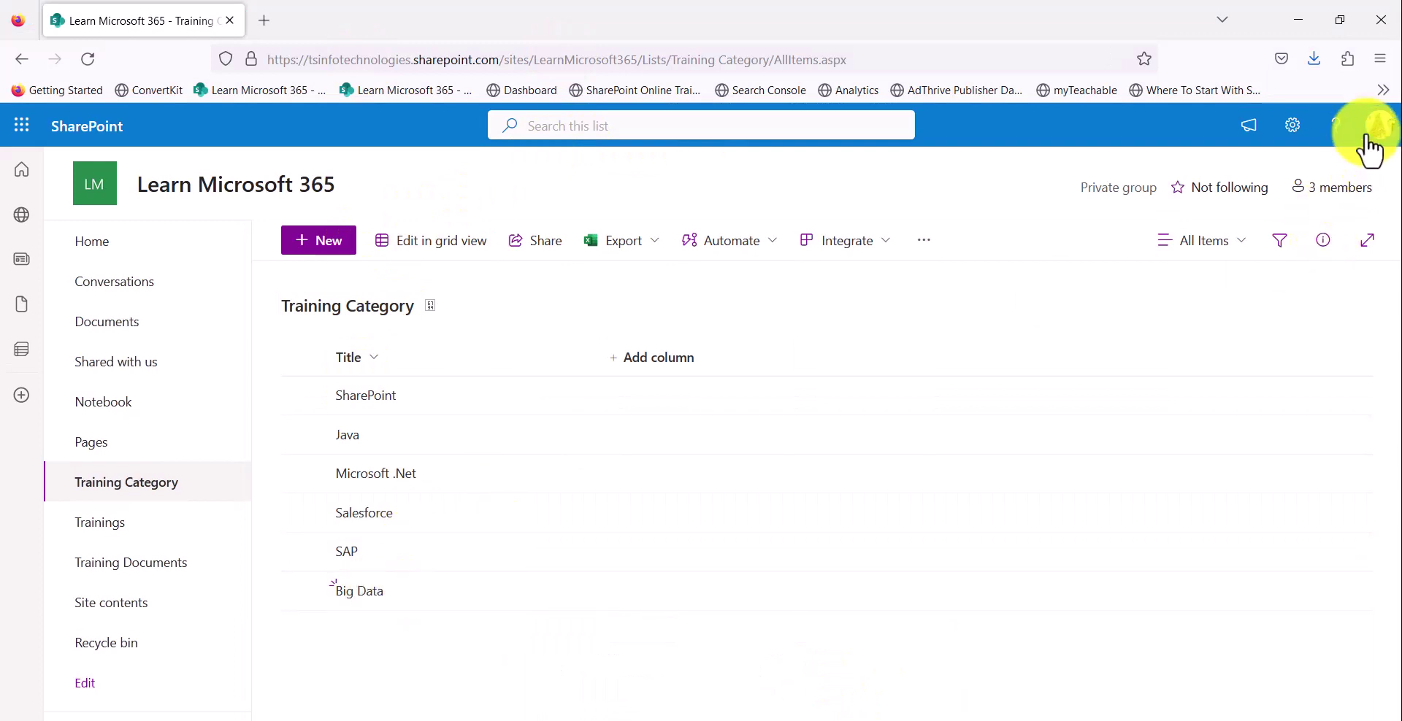
key("F5")
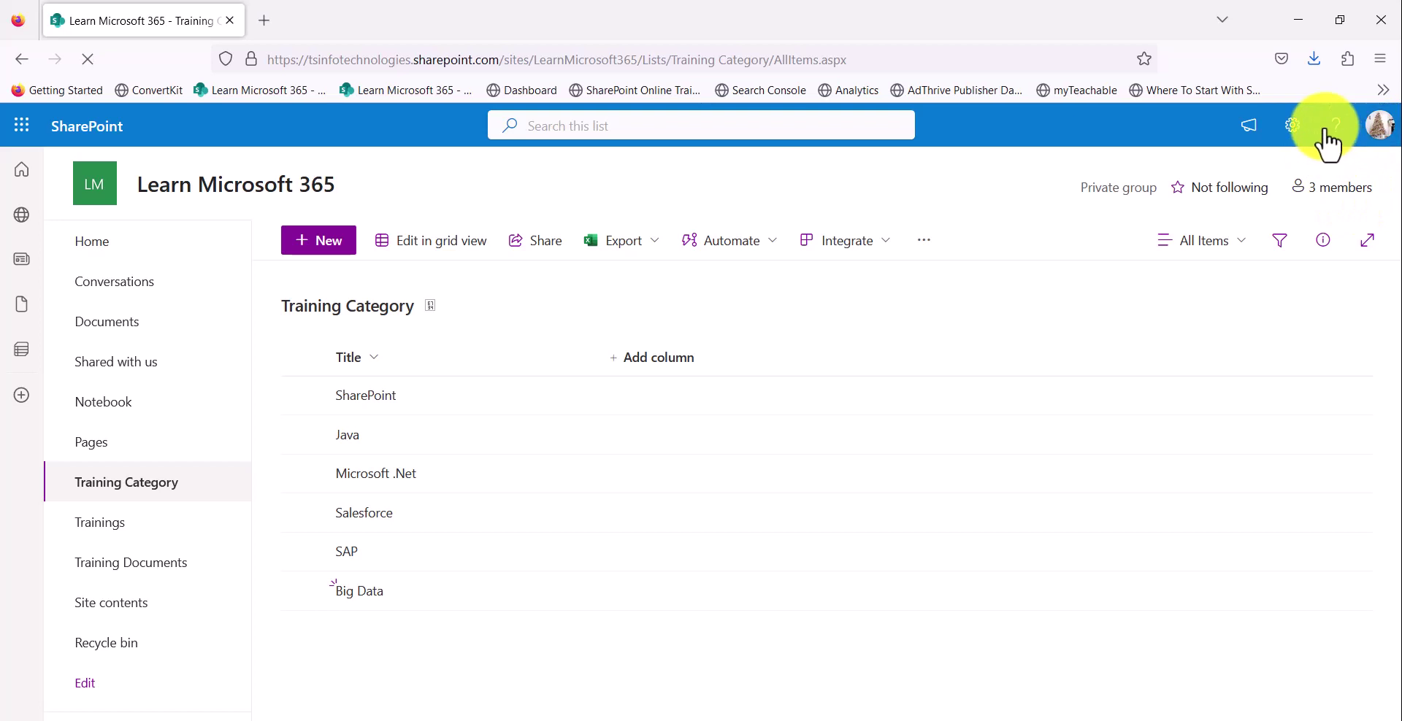
Confirm the signed-in account and start a new Training Category item
left_click(1292, 128)
left_click(1379, 126)
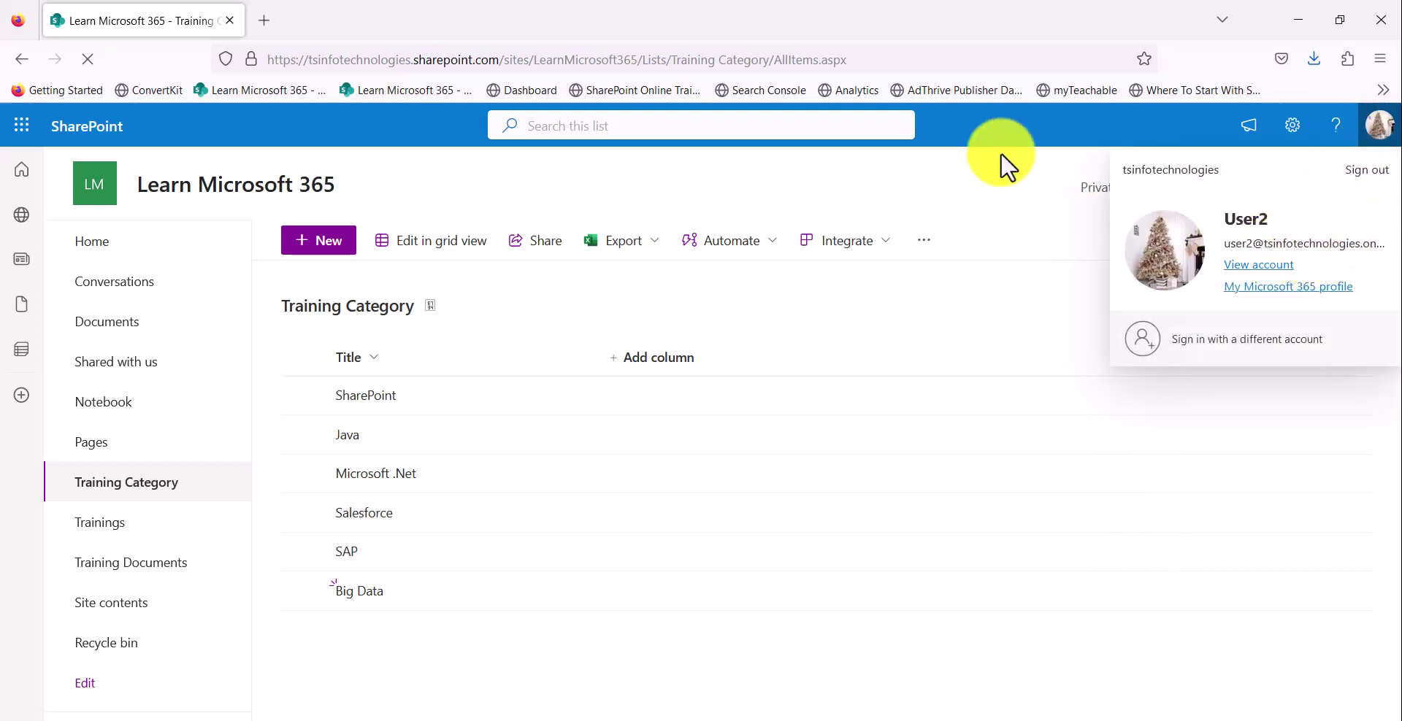
left_click(961, 173)
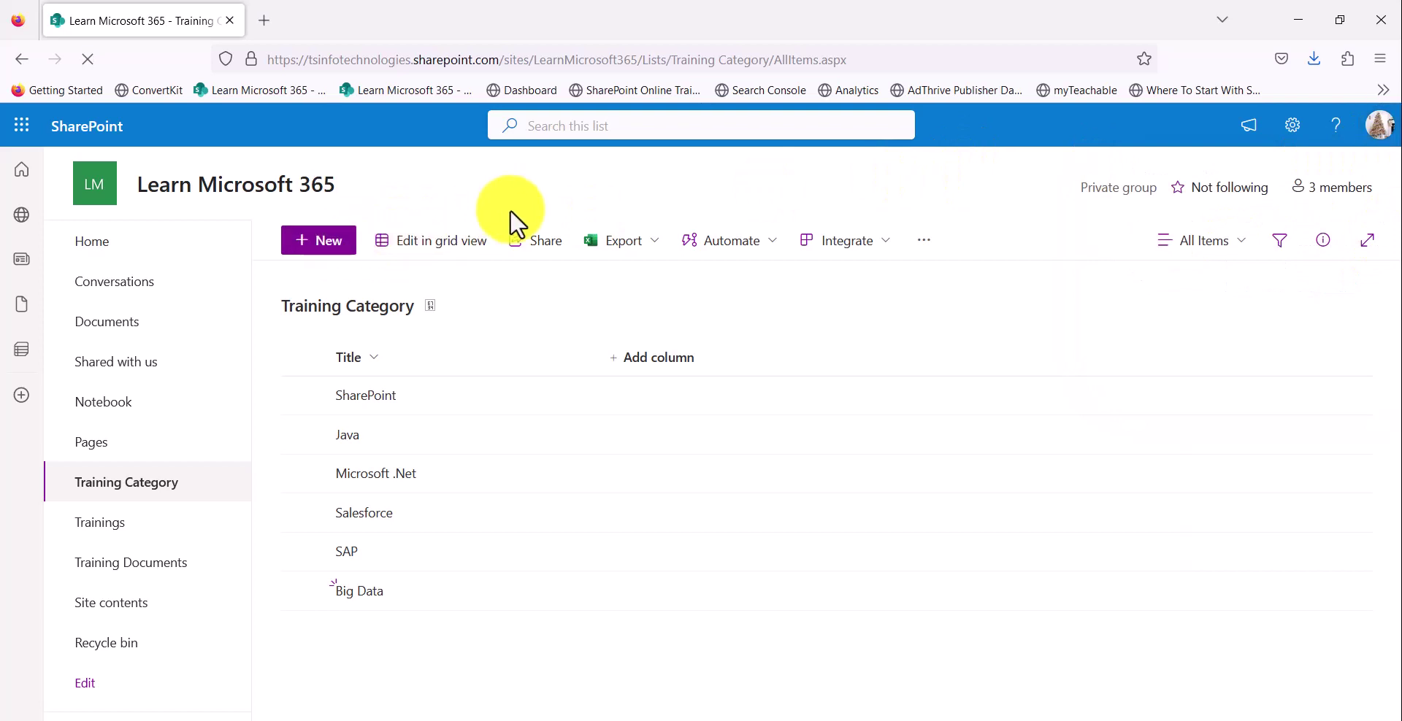
left_click(321, 257)
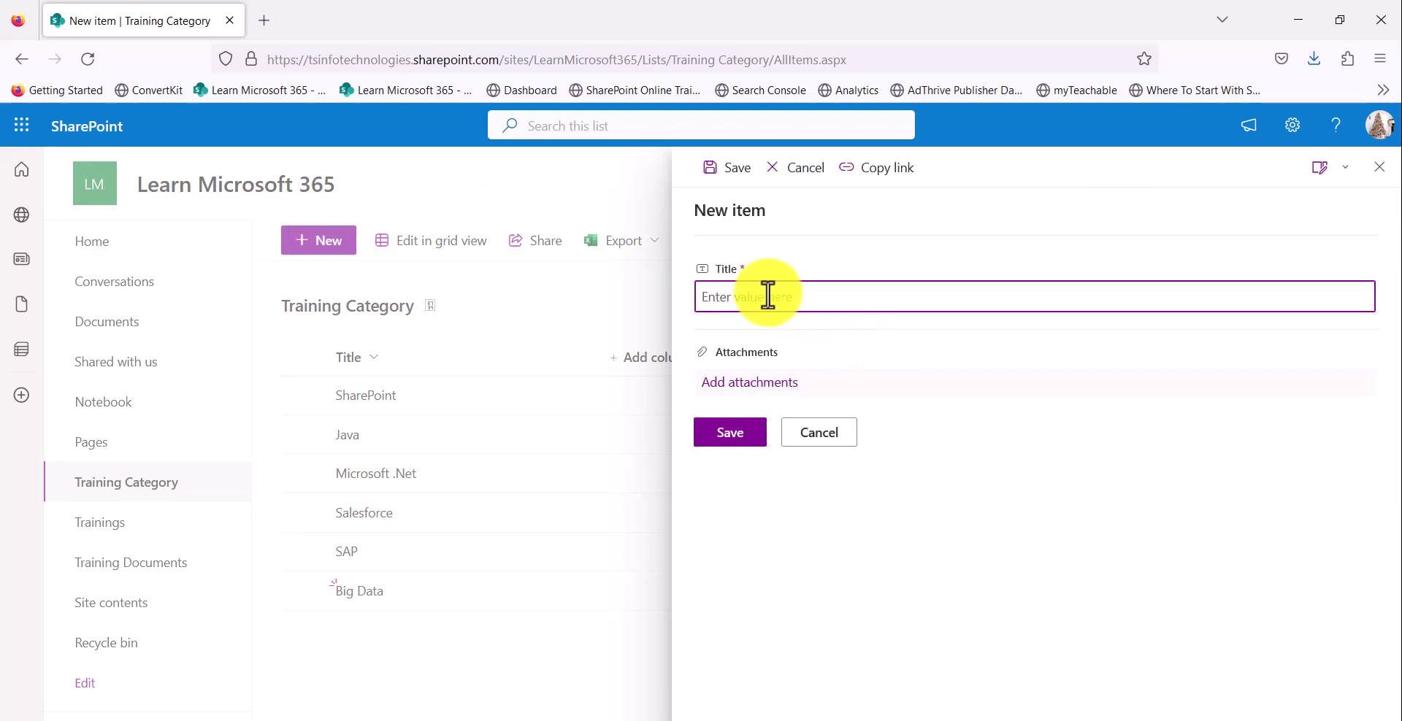
Save the second user's new item titled 'Python', then return to the first user's window
type(">ne")
key("BackSpace")
key("BackSpace")
key("BackSpace")
type("Python")
left_click(729, 432)
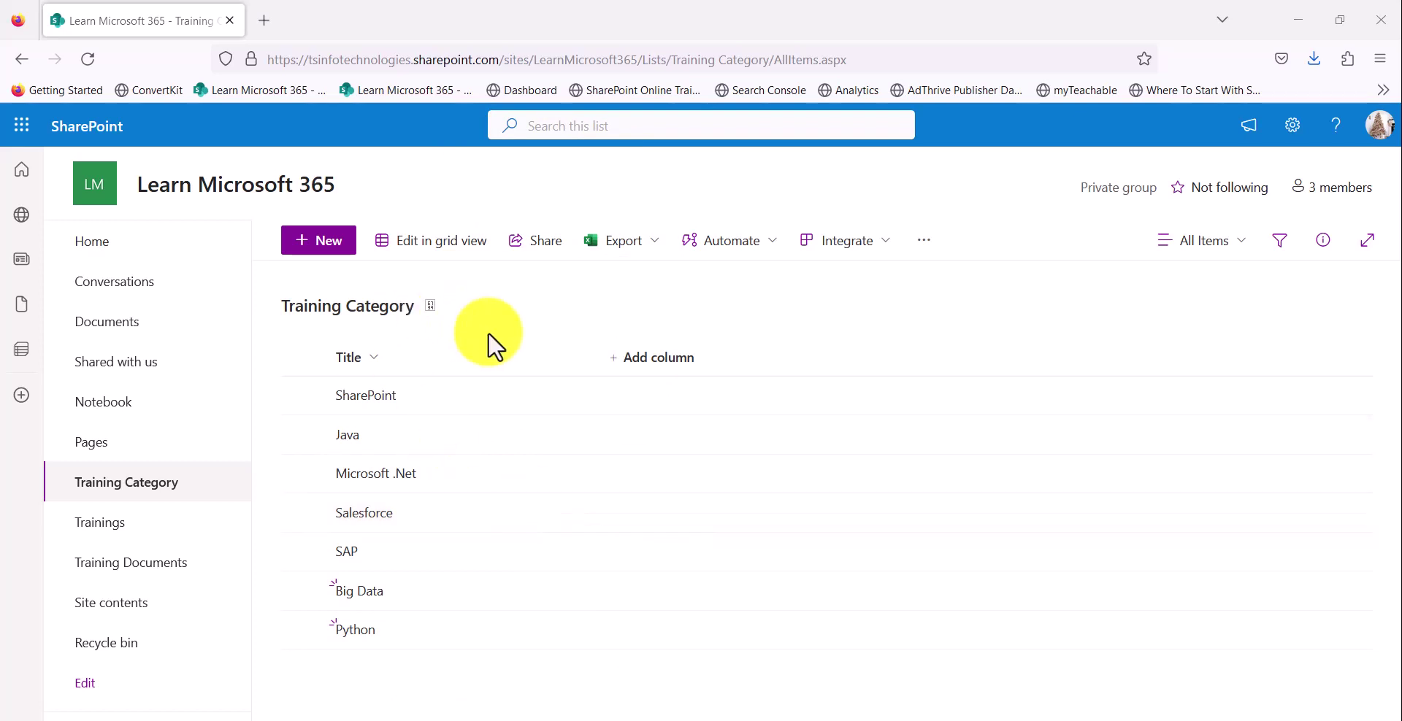
left_click(818, 697)
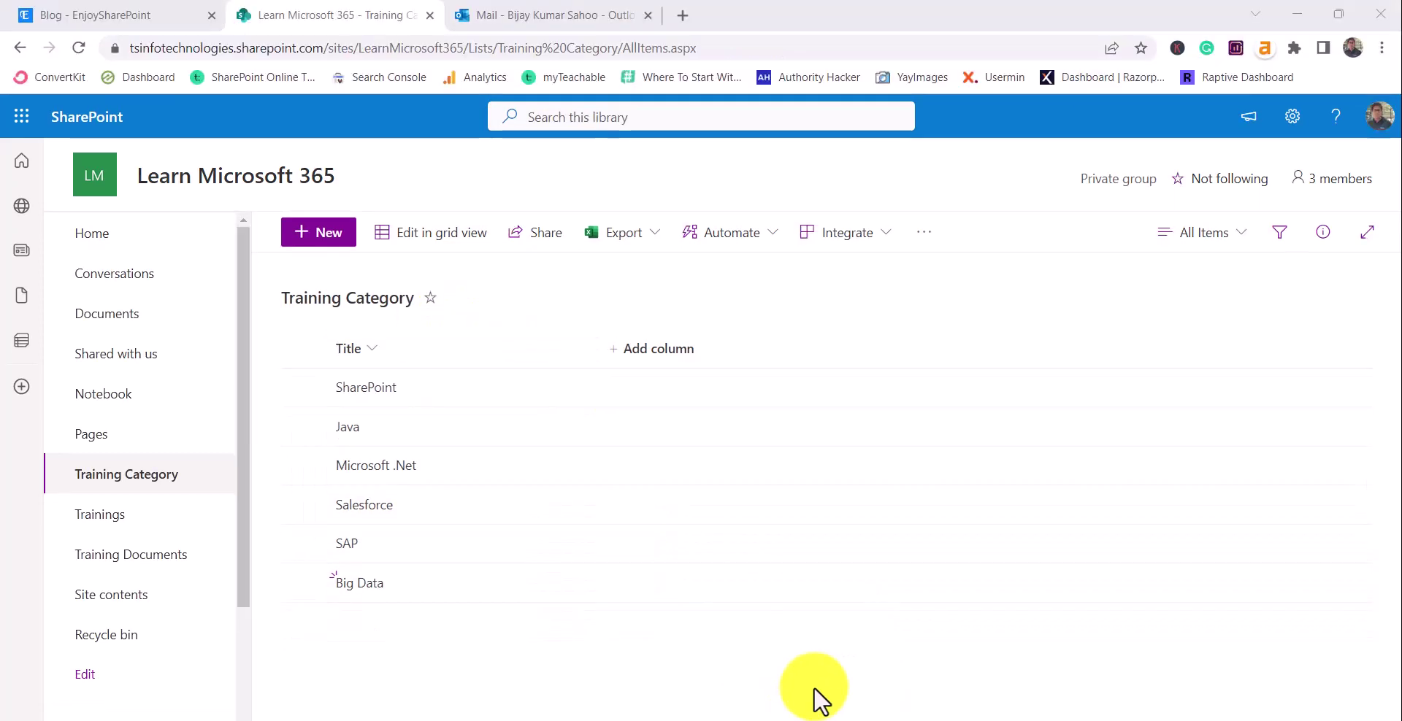
Open the 'Python was added to Training Category' email, then return to the list's integration options
left_click(511, 14)
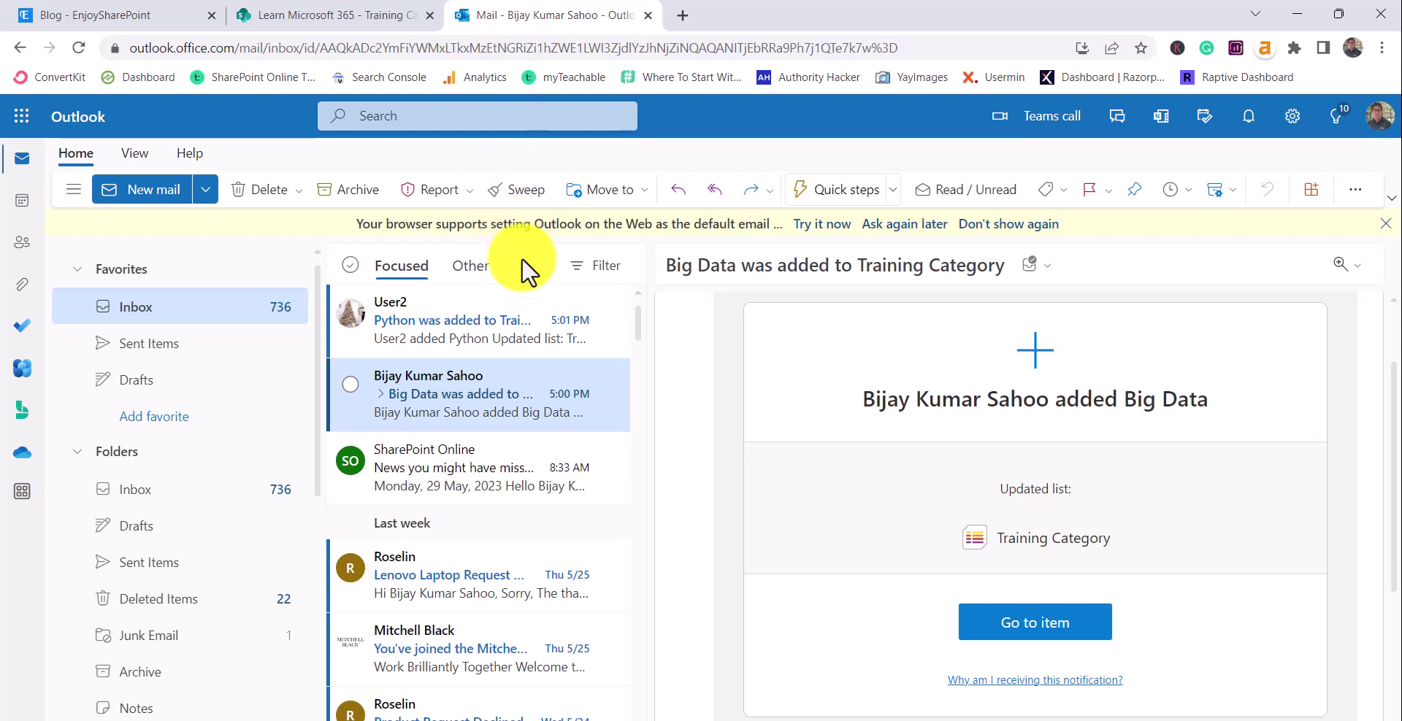
left_click(467, 324)
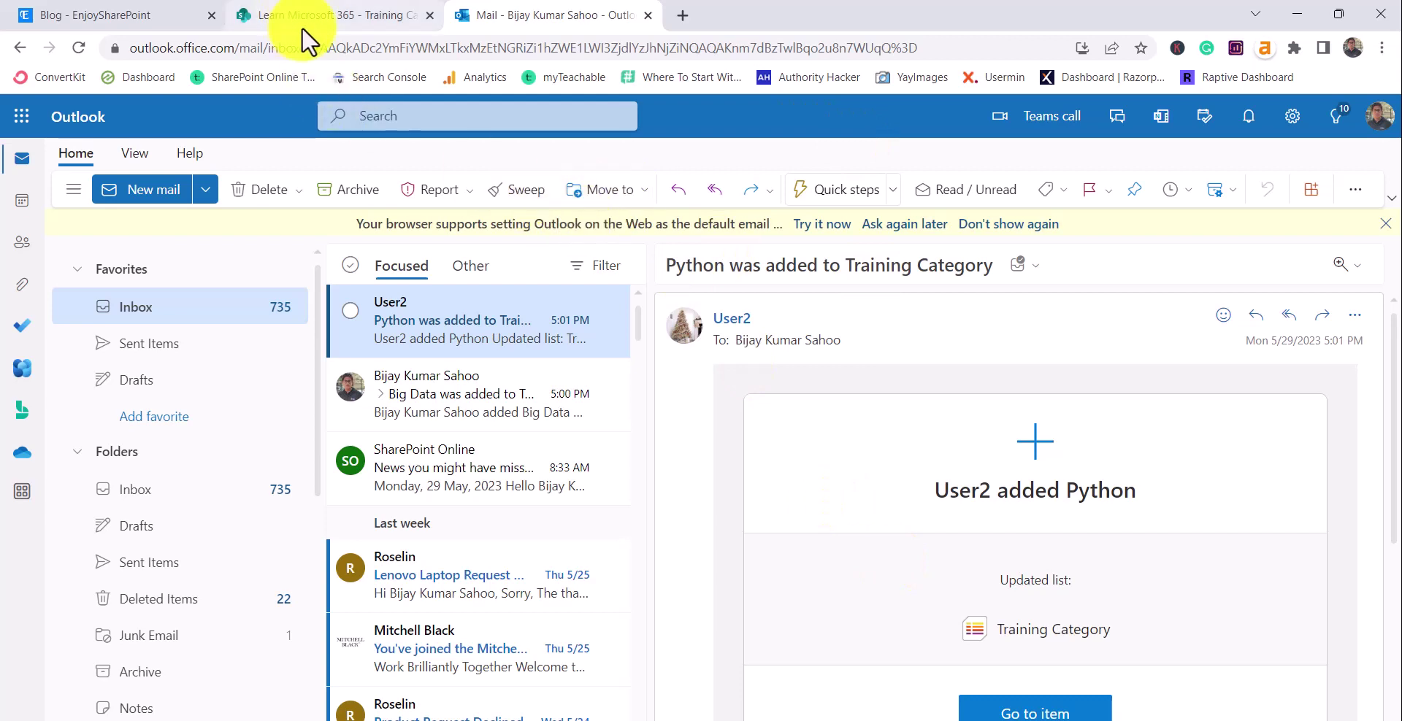
left_click(326, 16)
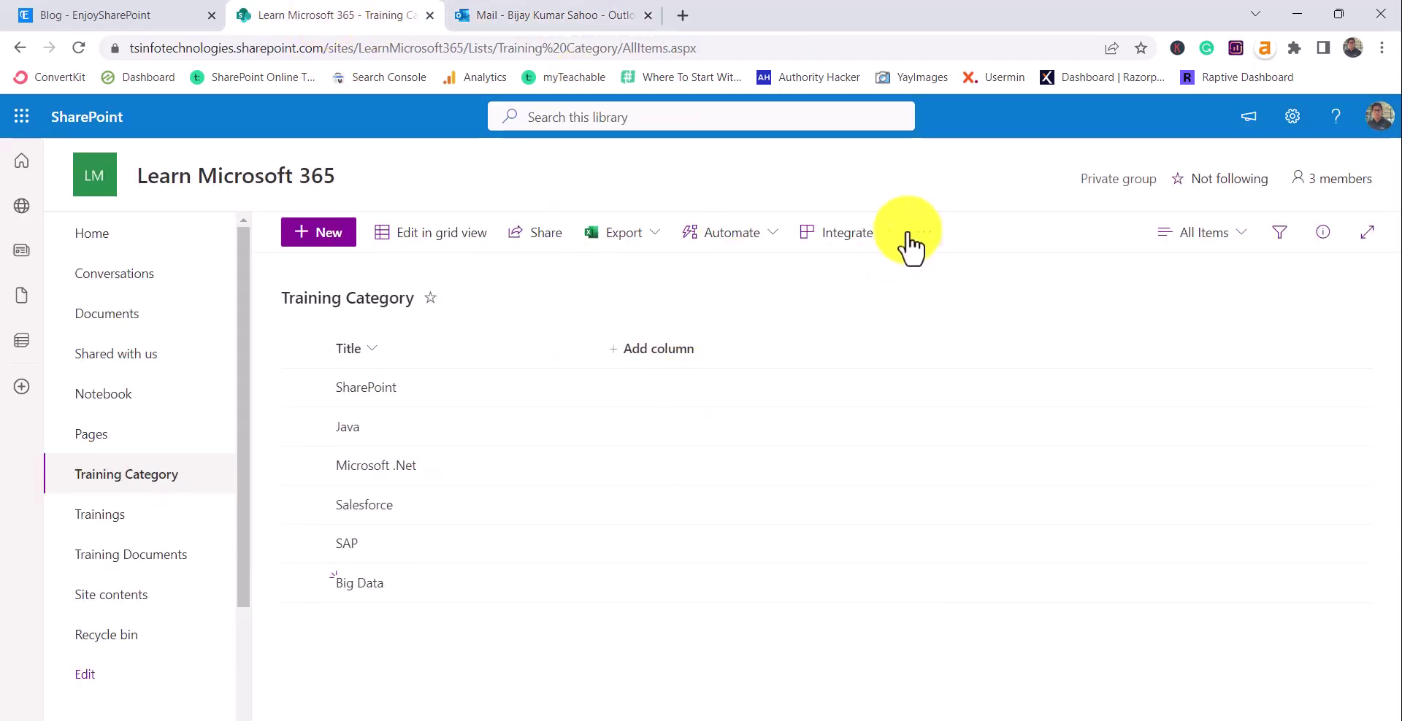
left_click(880, 238)
From Automate > Rules > Manage rules, delete the Training Category new-item email notification rule
mouse_move(892, 296)
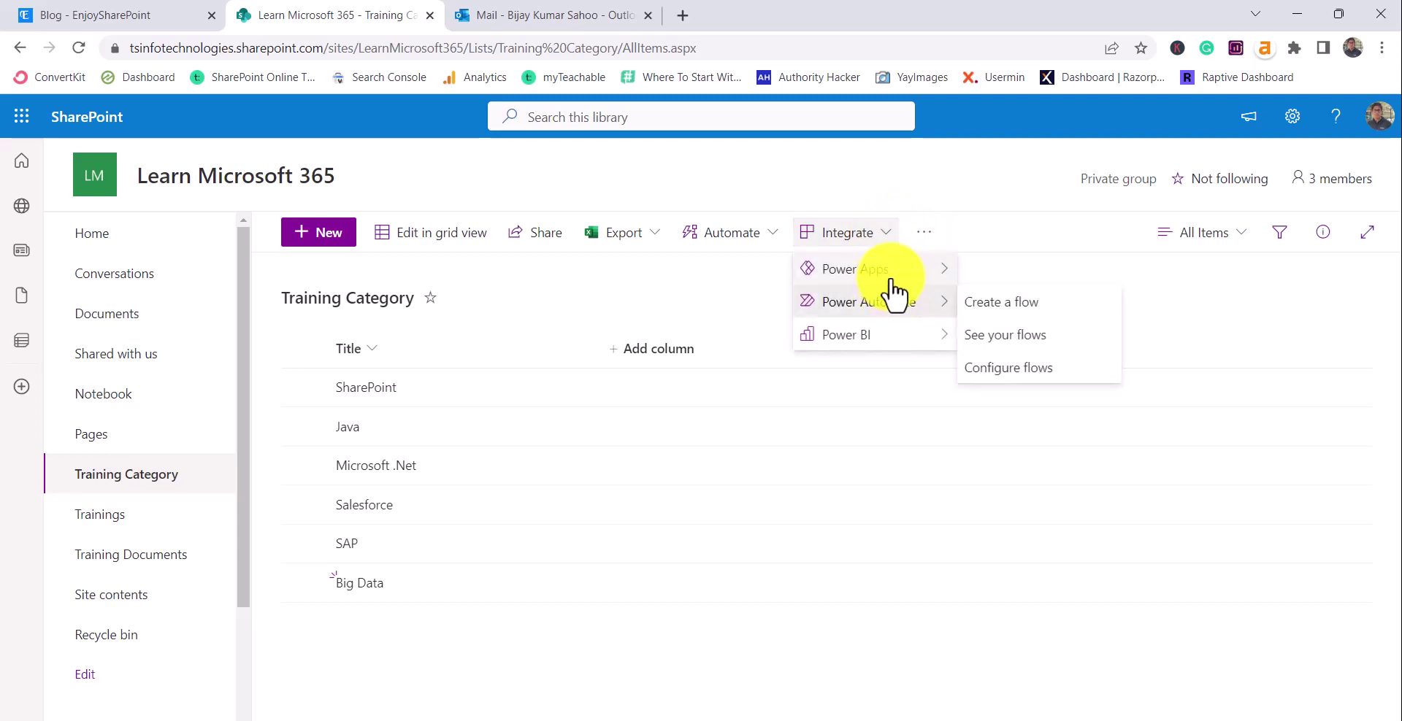
left_click(766, 241)
mouse_move(766, 270)
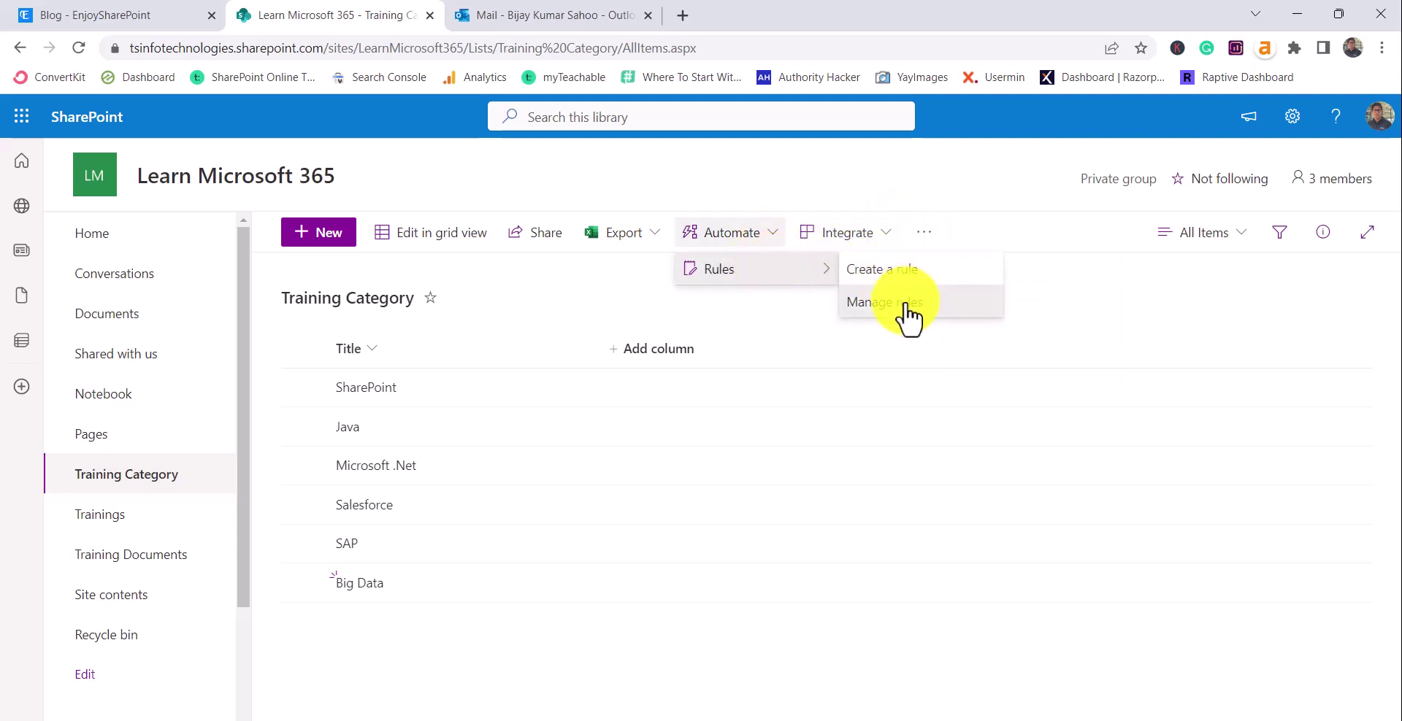
left_click(909, 305)
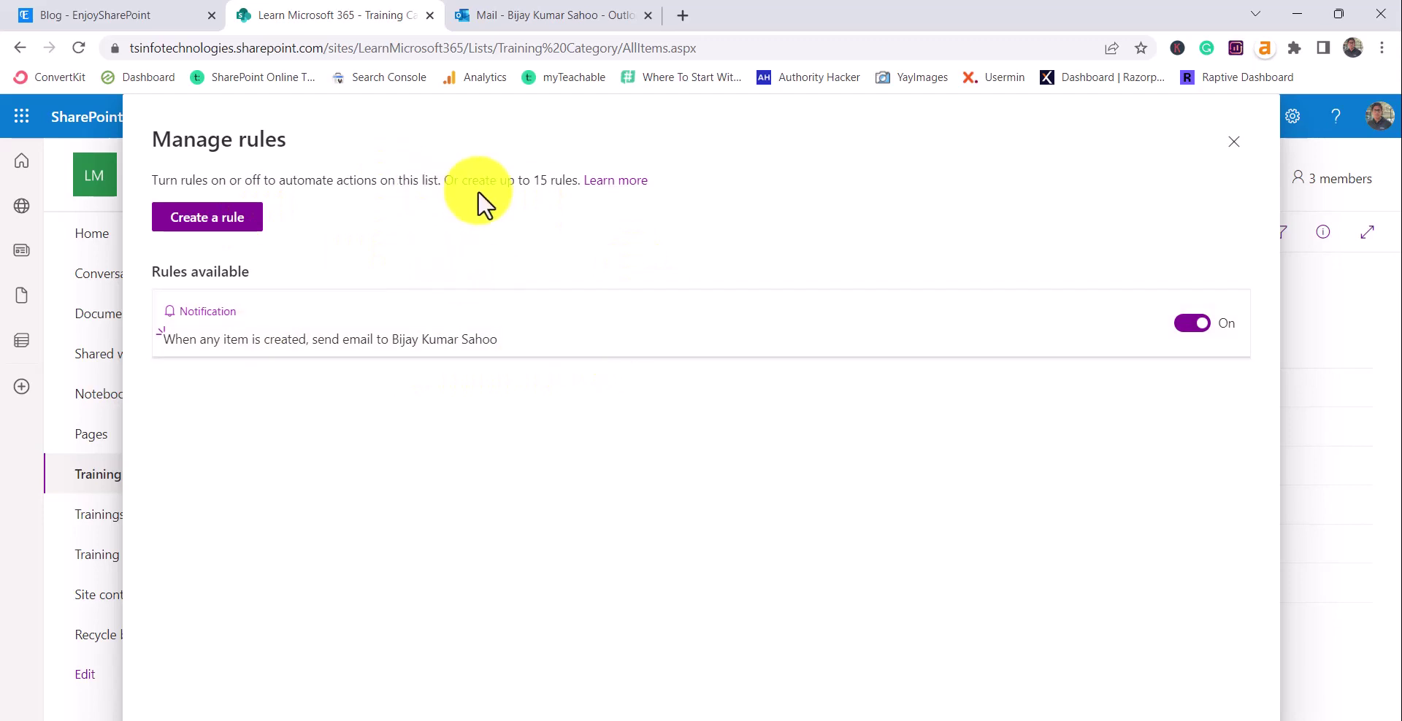
left_click(510, 337)
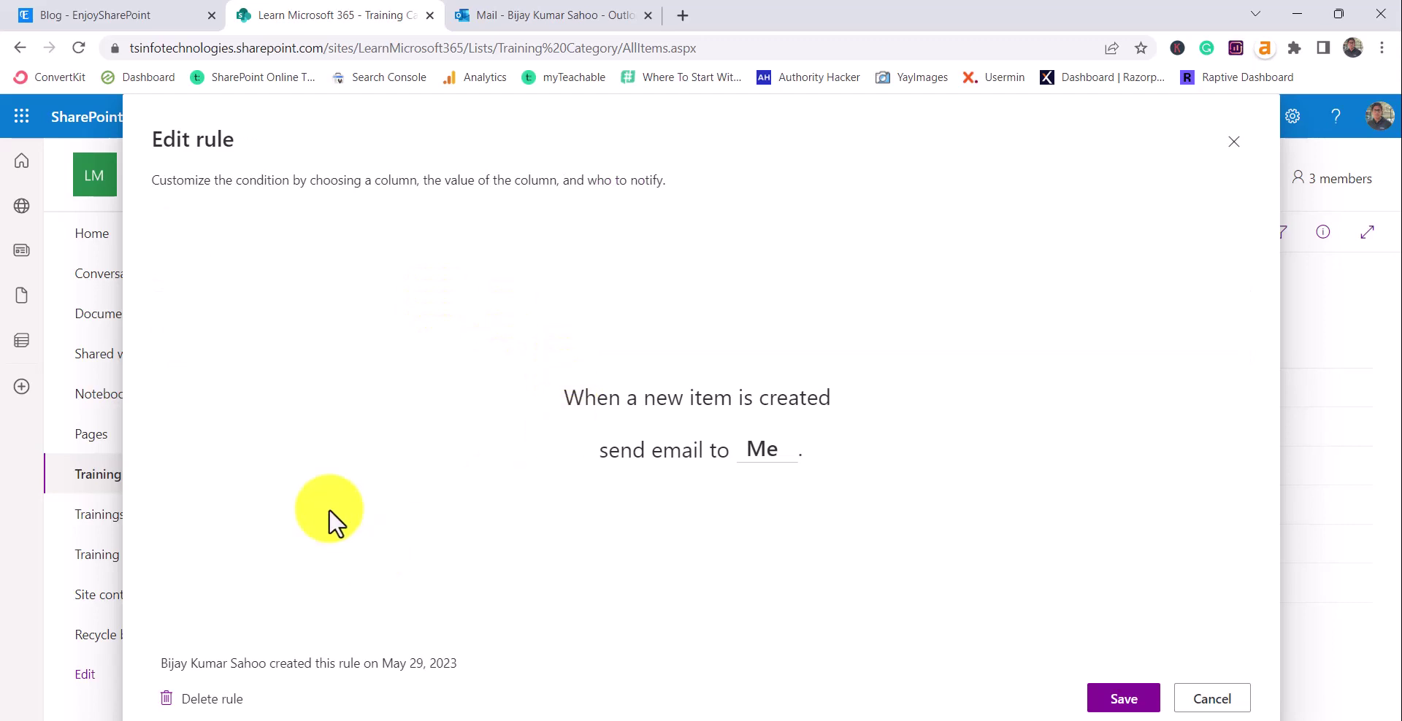
left_click(220, 702)
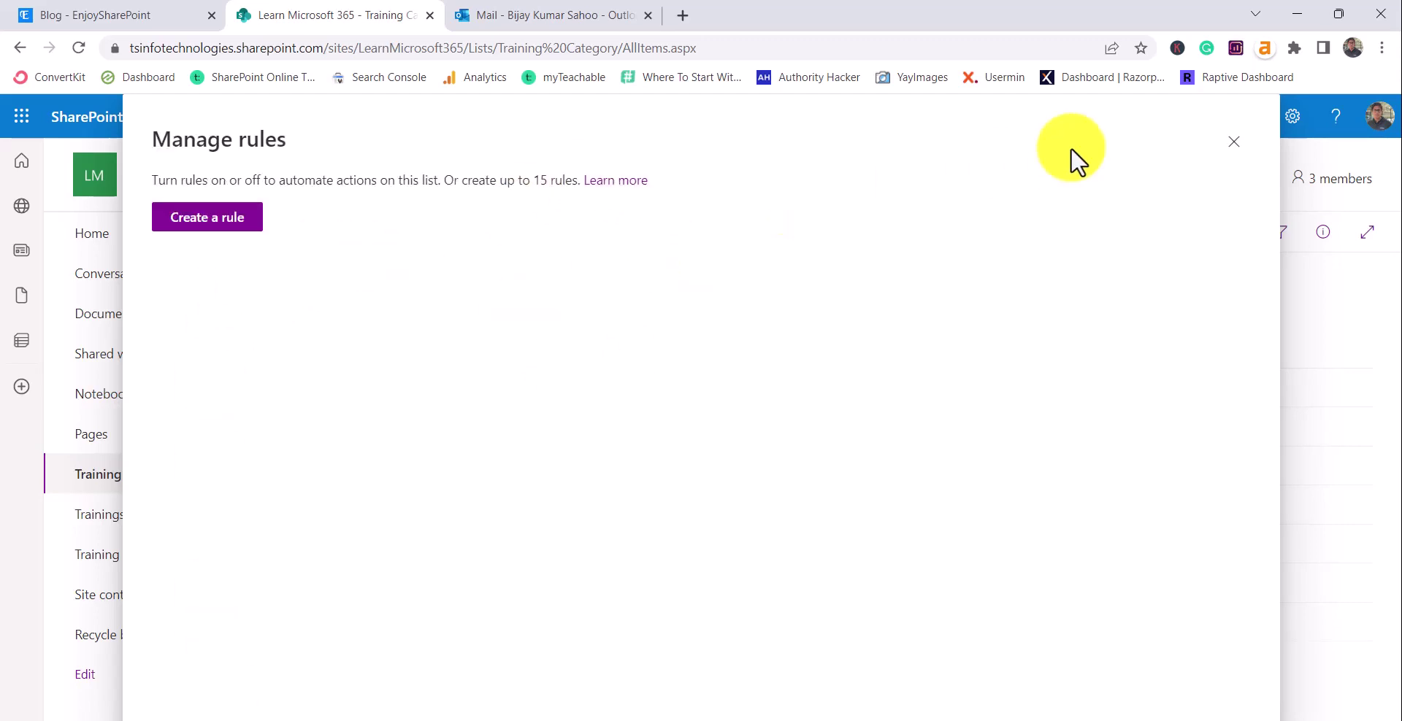
Close the empty Manage rules panel and advance the slide show to the 'Thank You! Subscribe' slide
left_click(1234, 142)
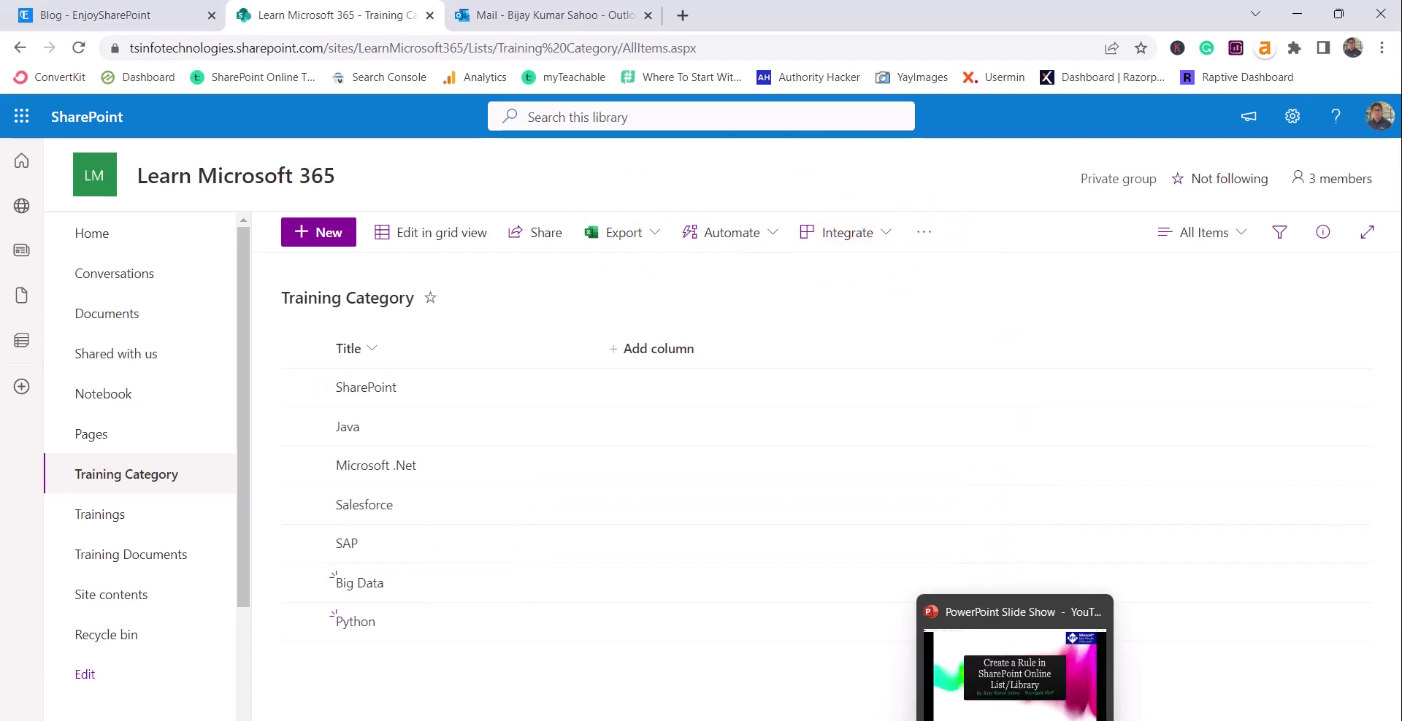
left_click(998, 639)
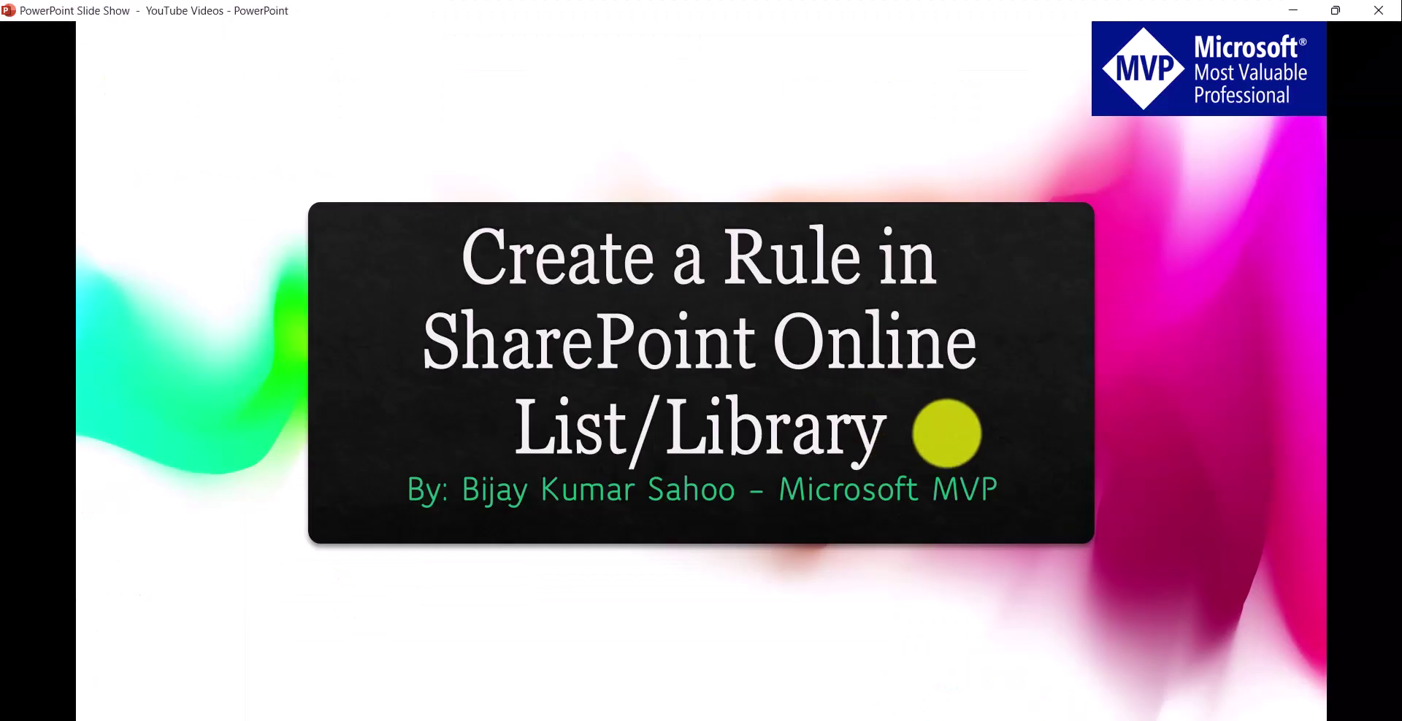
left_click(947, 433)
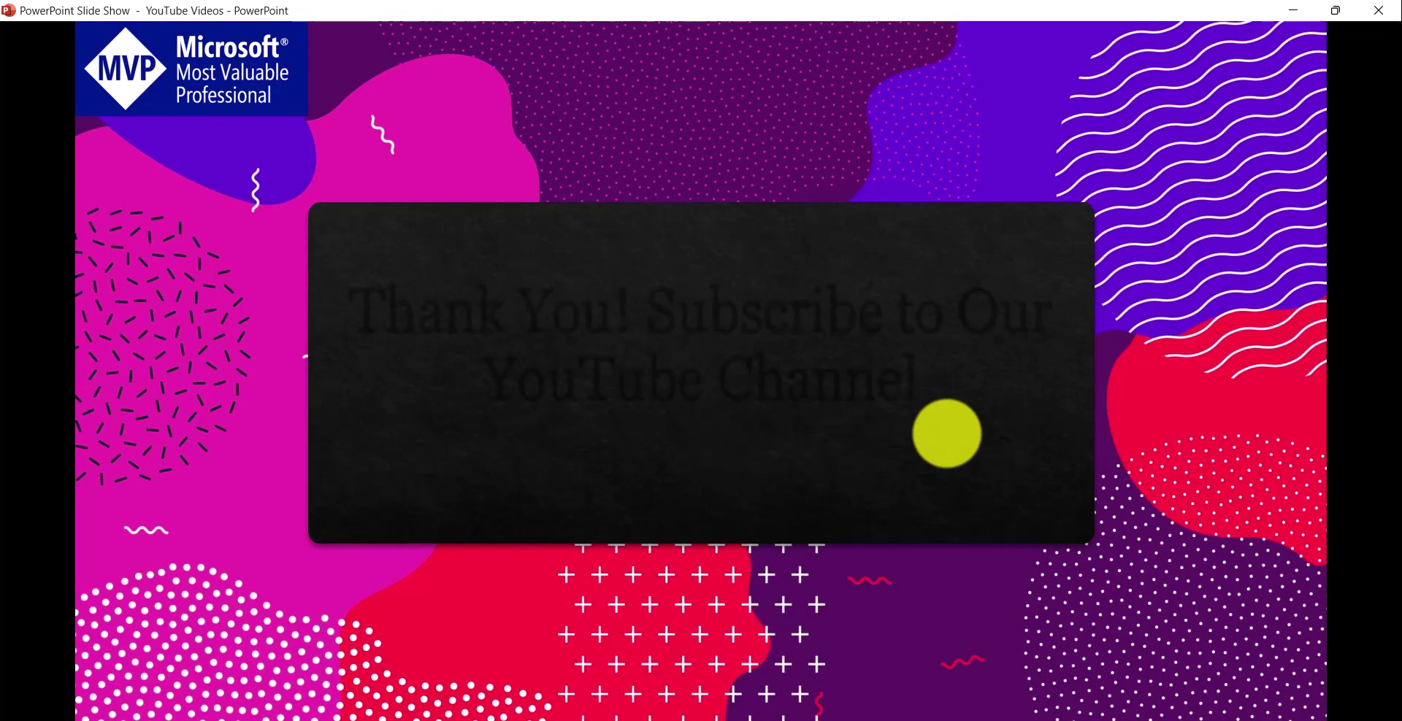